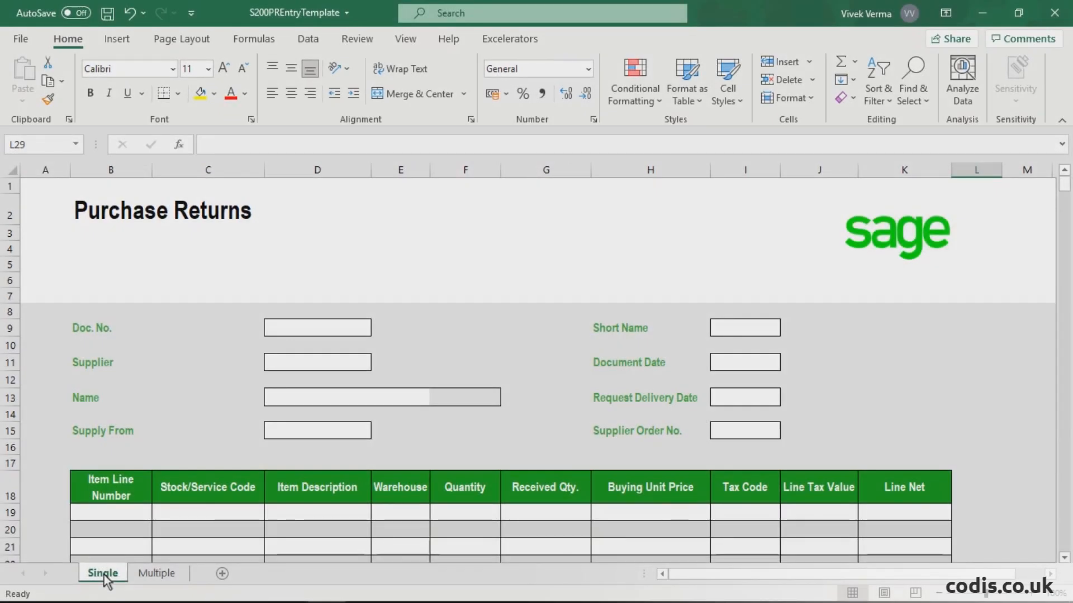
Step: Download the Live Everest Corporation return dated 29/07/2021 and Simpsons Stationery Supplies return dated 09/07/2021 with PO-R-151 into the Multiple sheet
click(147, 575)
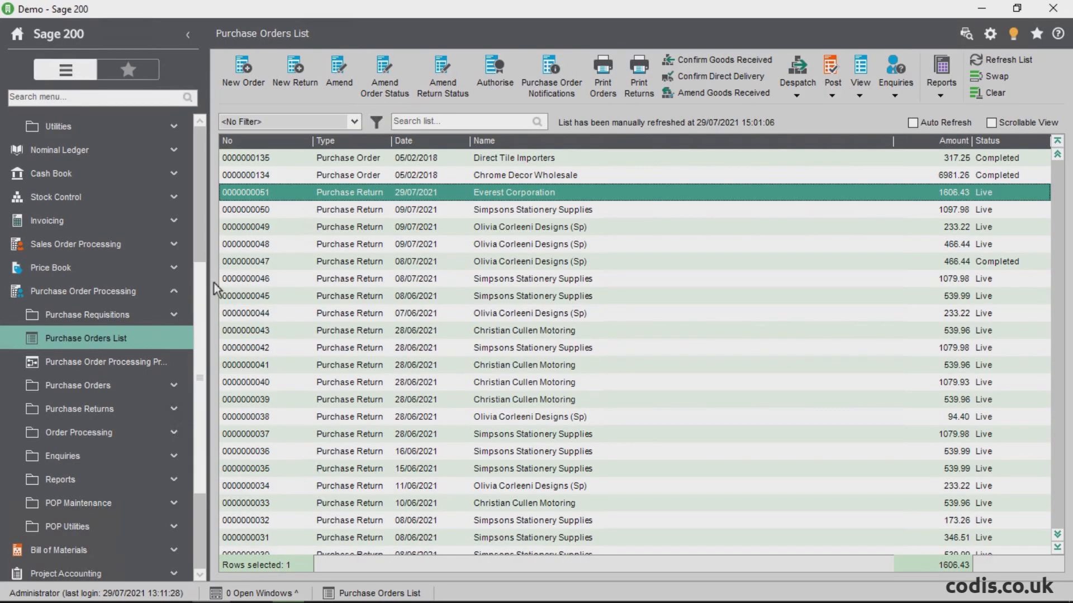
click(260, 208)
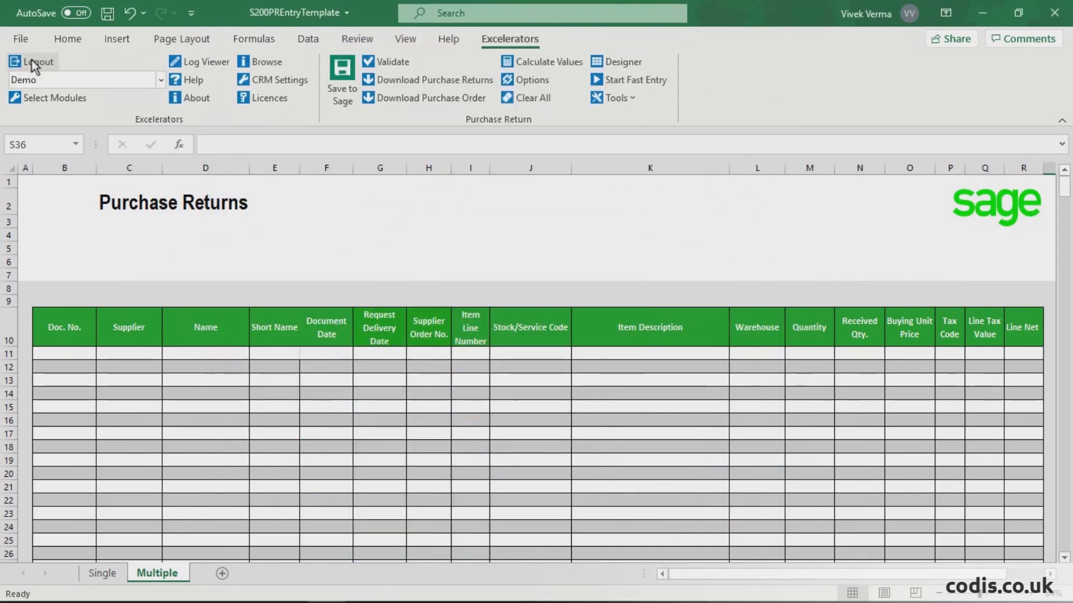
click(410, 84)
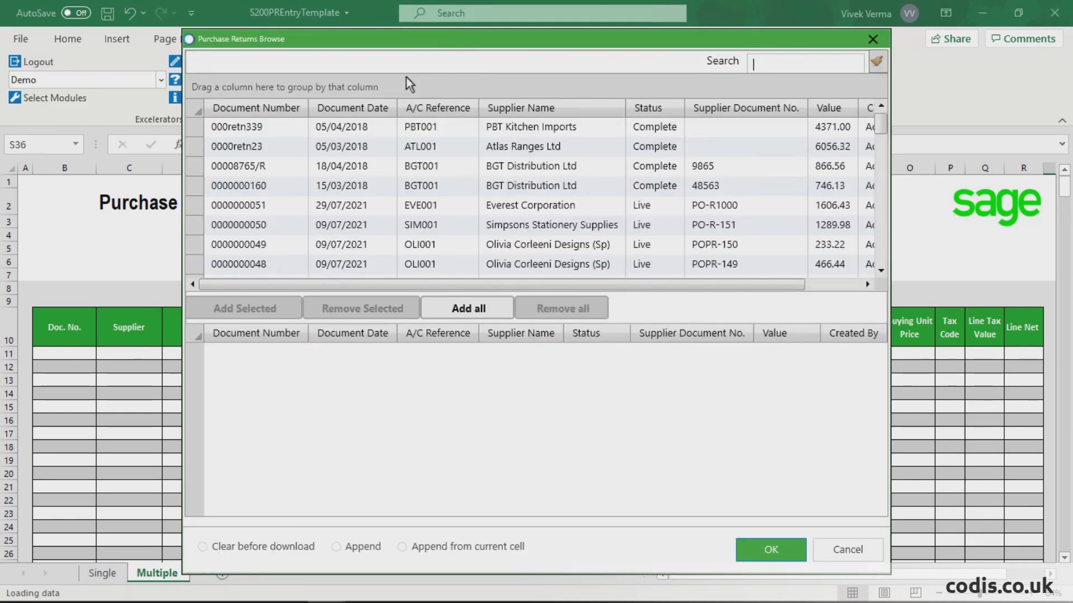
click(261, 204)
ctrl+click(257, 224)
click(256, 306)
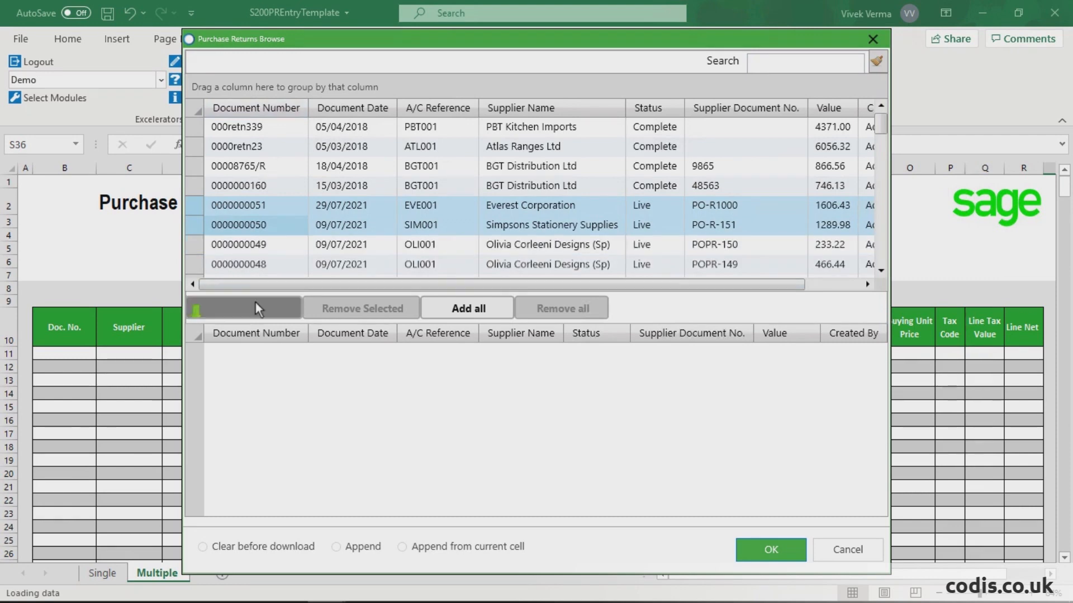
click(785, 549)
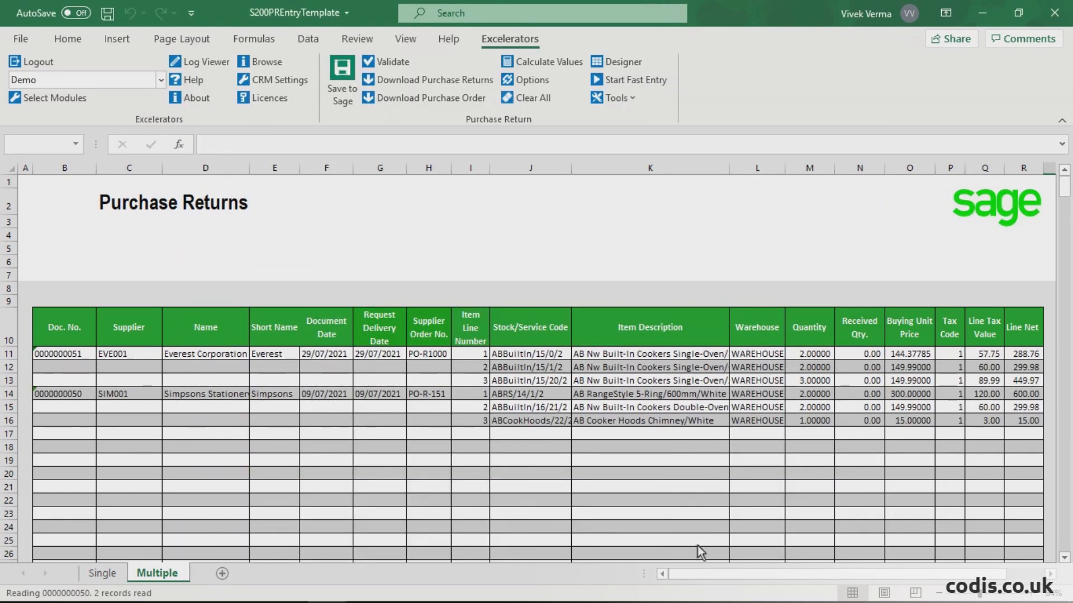
Step: Insert a blank row above the Simpsons Stationery Supplies return at row 14
click(9, 394)
right_click(11, 395)
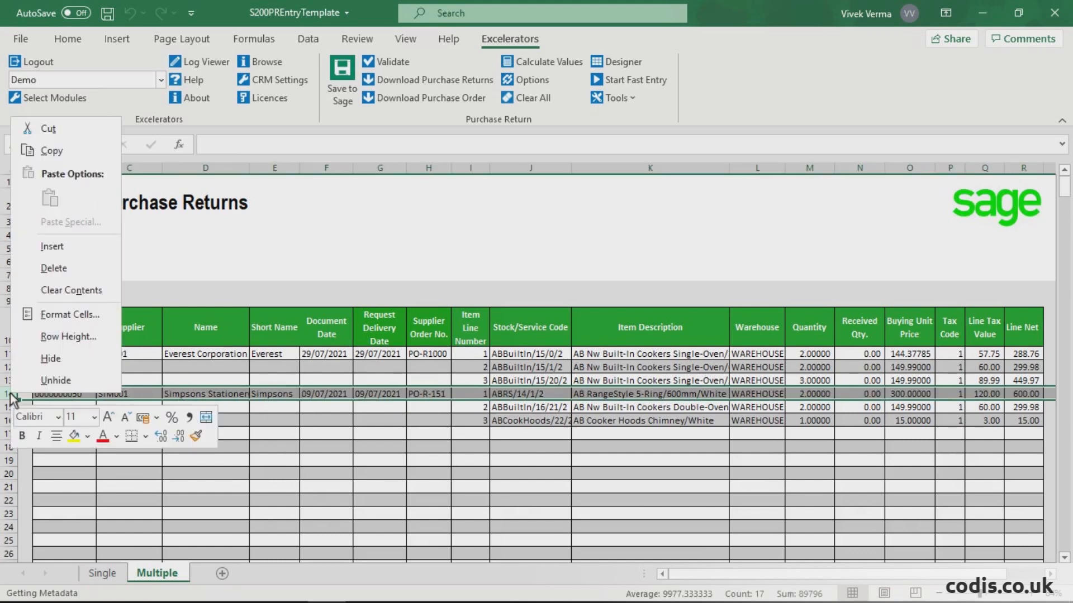
click(84, 246)
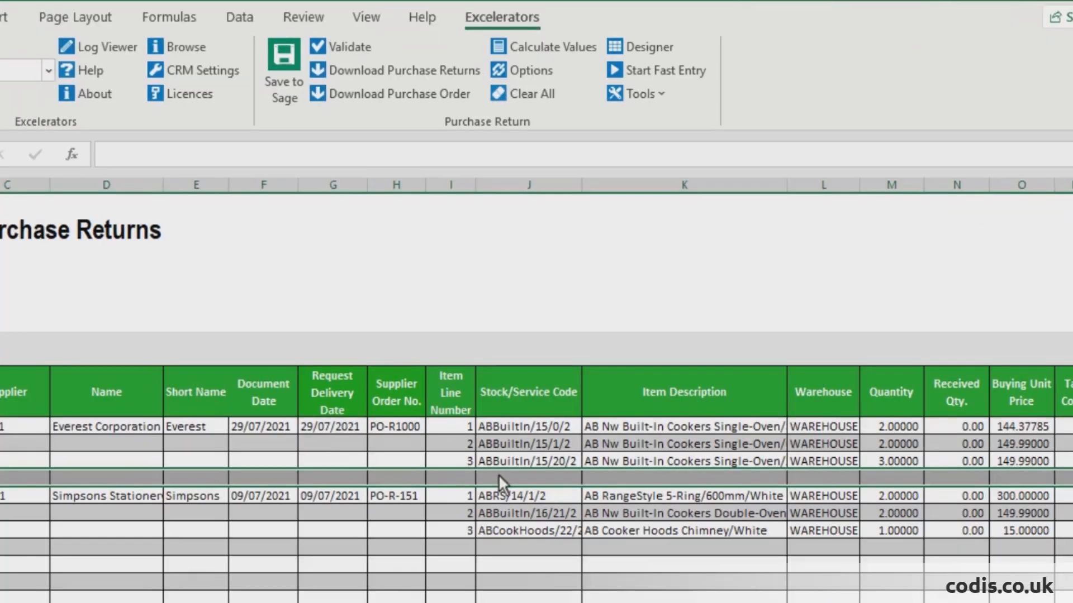
Step: Browse the stock records for cell J14 and add item ABBuiltIn/15/21/2 to the Everest Corporation return
click(508, 390)
right_click(507, 391)
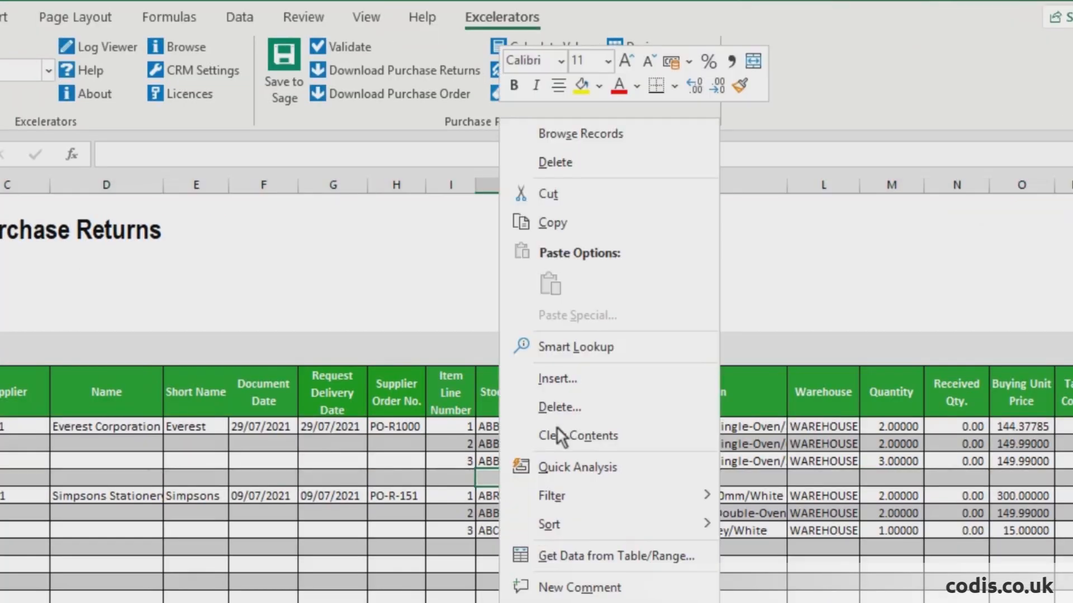
click(560, 132)
click(252, 190)
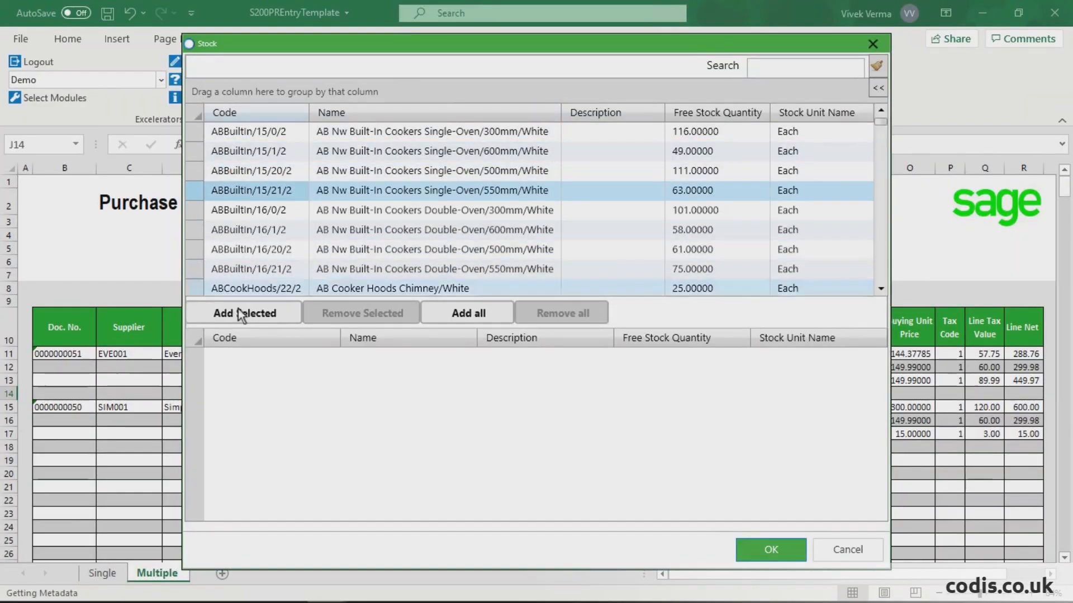
click(242, 315)
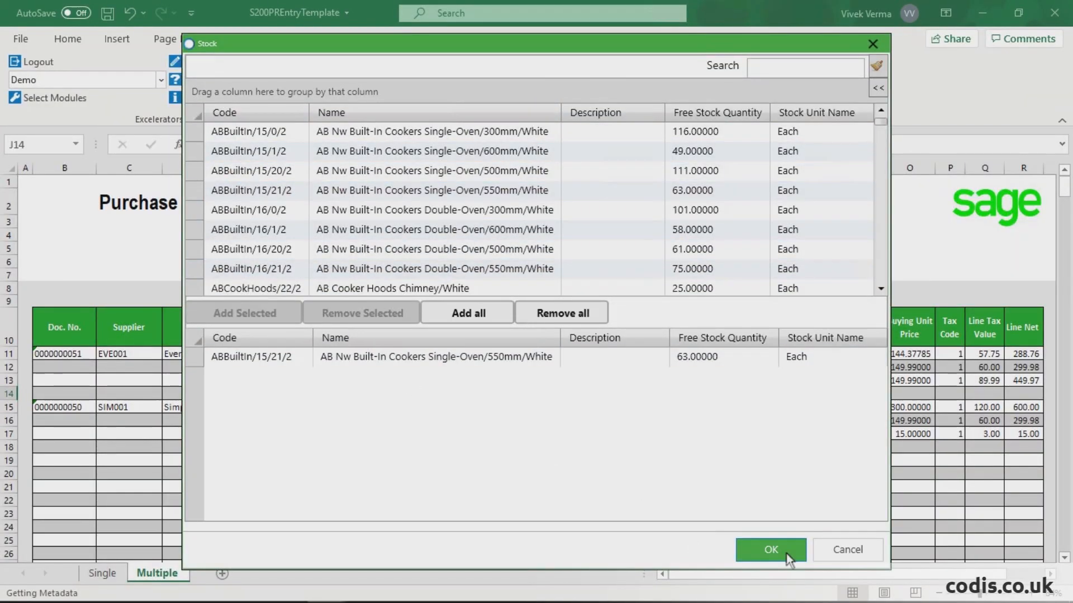
click(787, 553)
Step: Browse the stock records for cell J18 and add item ABFSE/12/0/2 to the Simpsons Stationery Supplies return
right_click(512, 449)
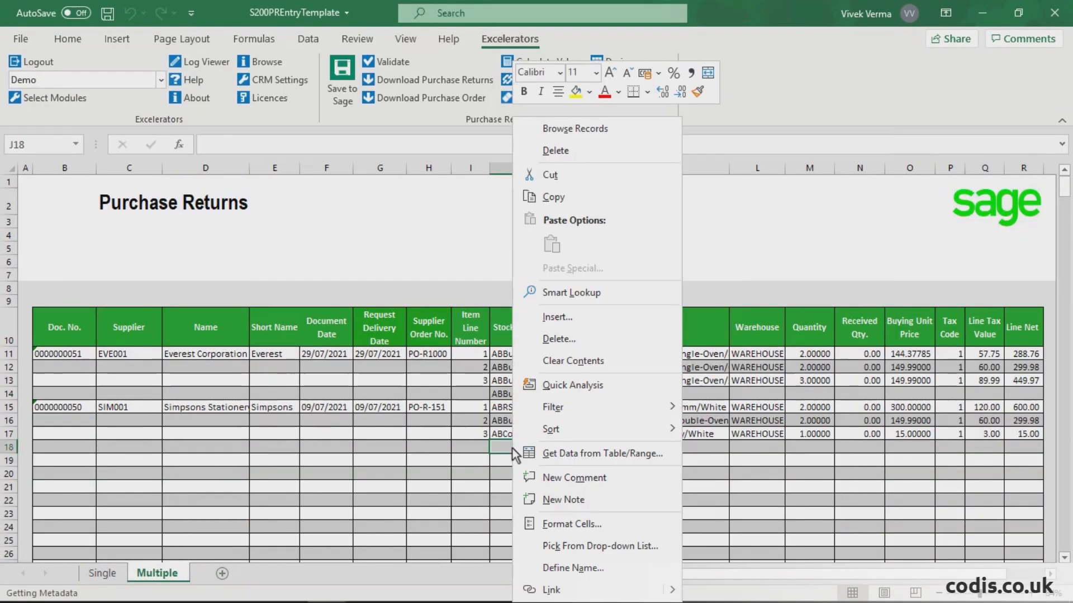
click(549, 132)
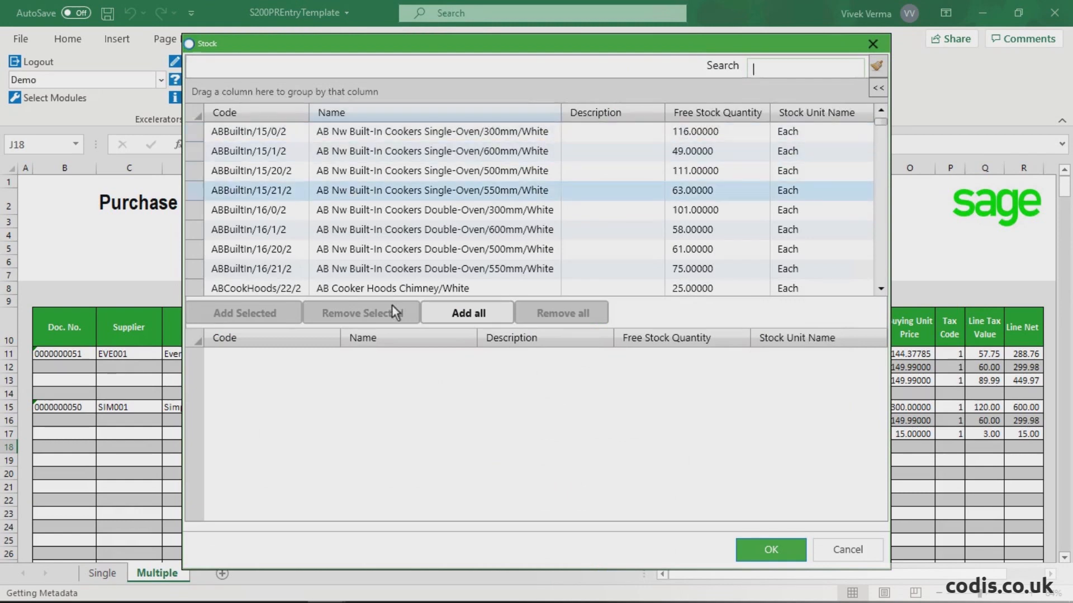
scroll(390, 280, down, 1)
click(380, 272)
click(256, 314)
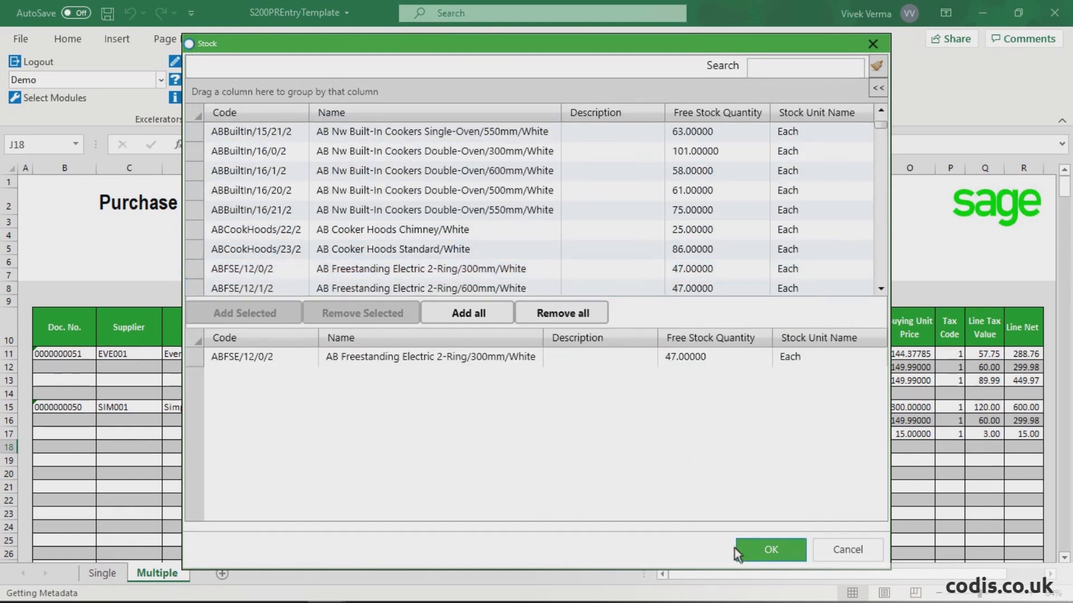
click(771, 550)
Step: Fill WAREHOUSE down into the two new item lines in rows 14 and 18, and set both quantities to 2
click(764, 405)
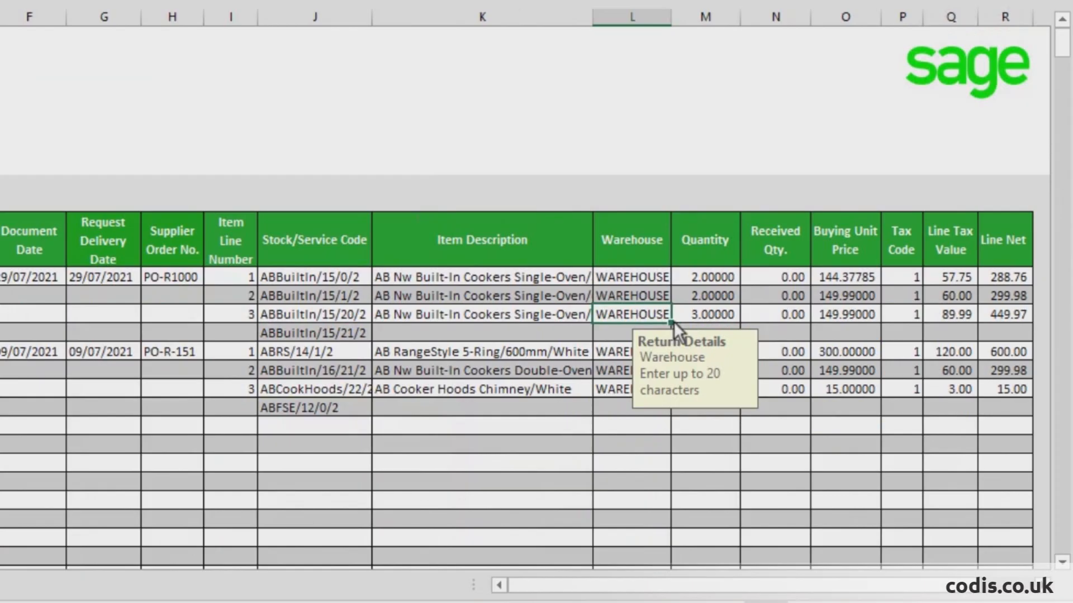
drag(671, 322, 683, 404)
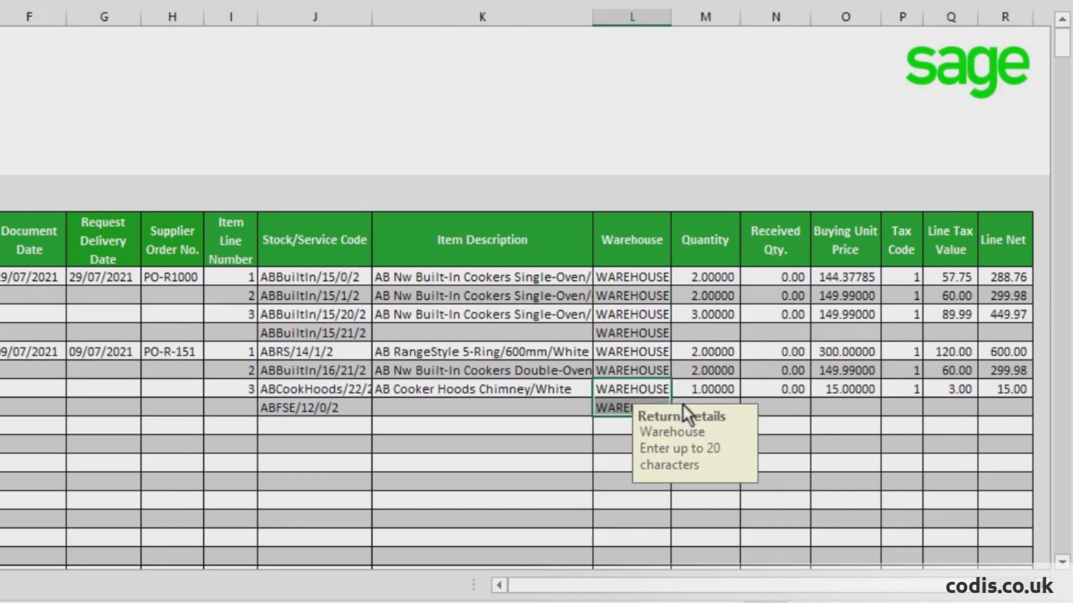
click(707, 334)
text(2)
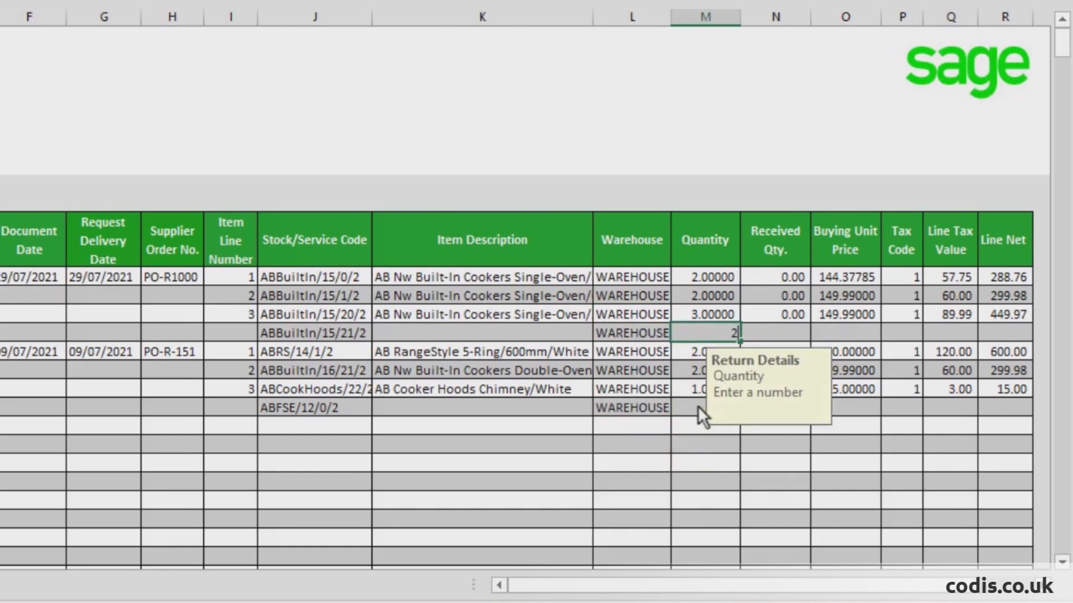
click(699, 407)
text(2)
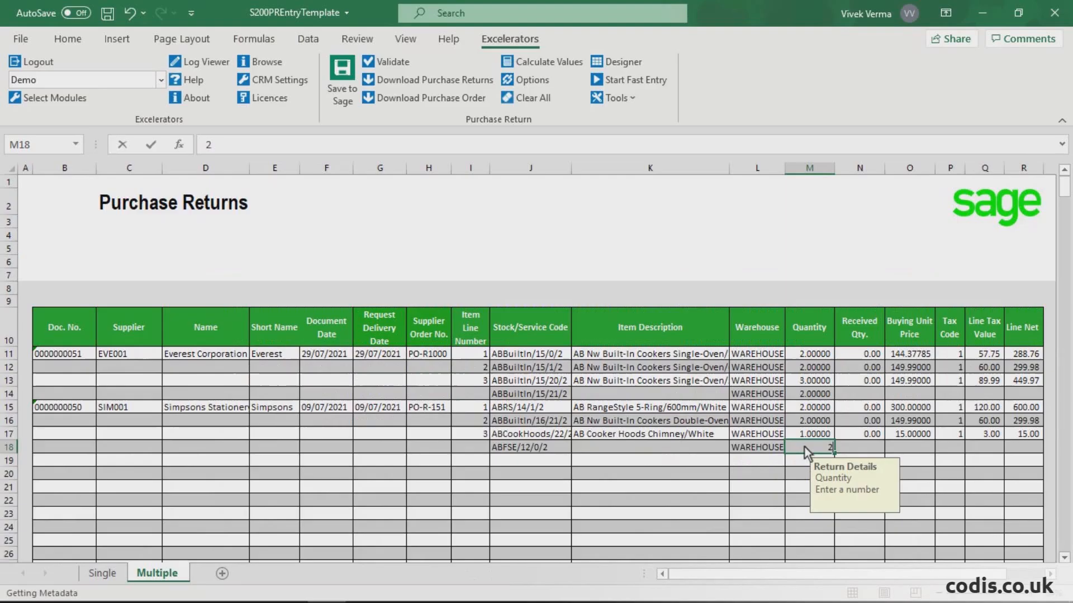
Step: Calculate the line values for the new items and validate the purchase returns
click(757, 408)
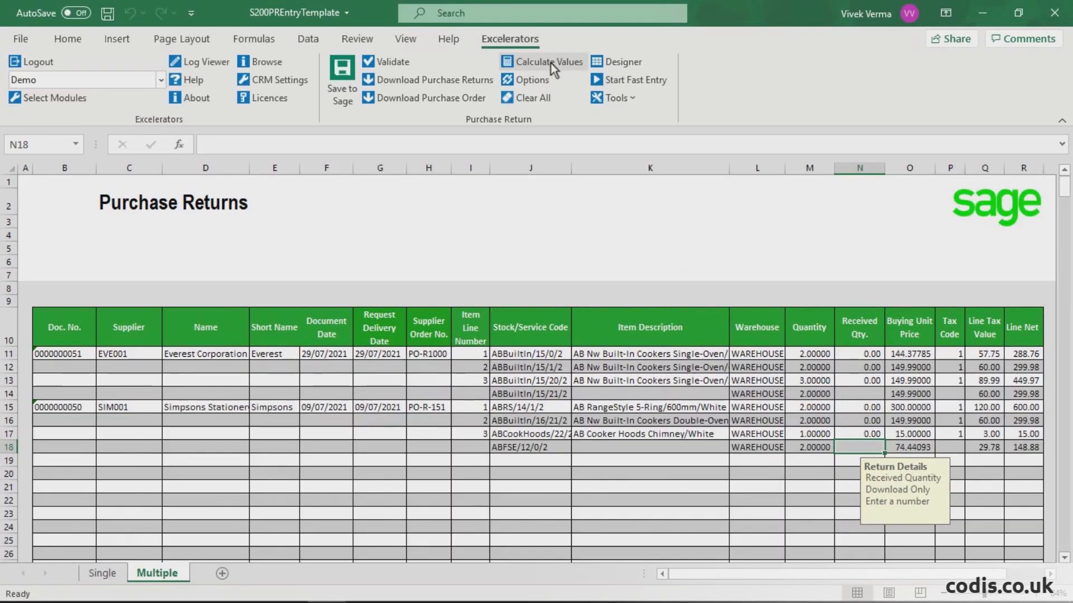
click(402, 60)
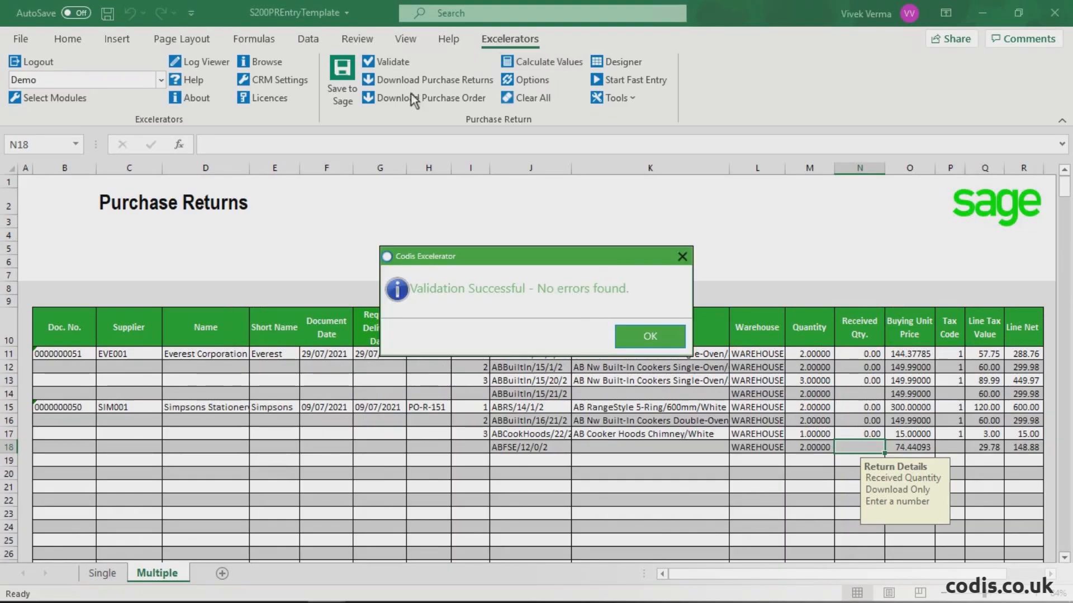
click(644, 336)
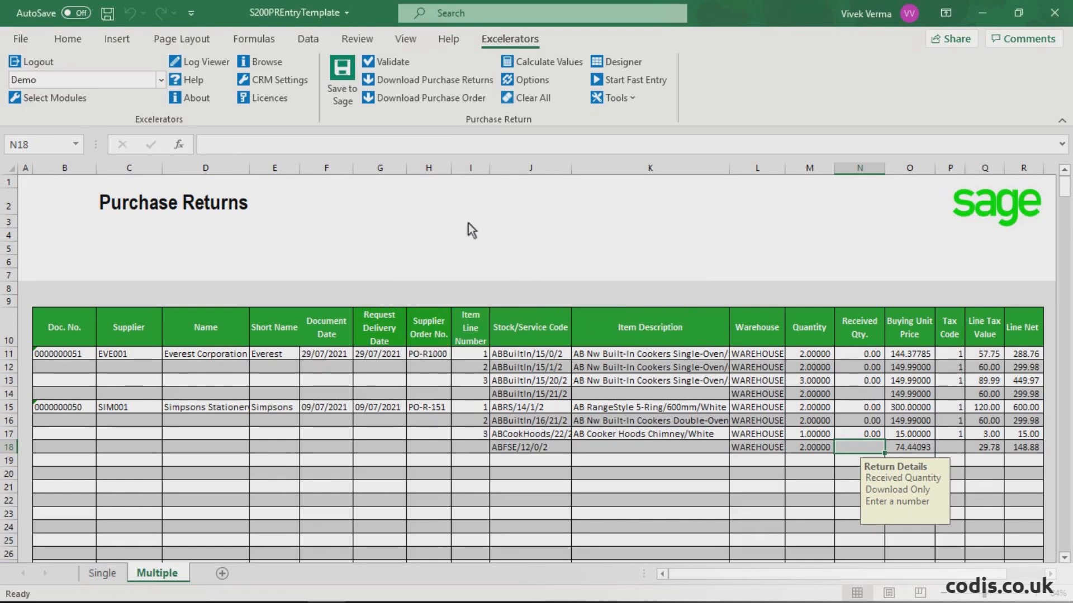
Step: Save the amended purchase returns to the Demo company in Sage
click(342, 77)
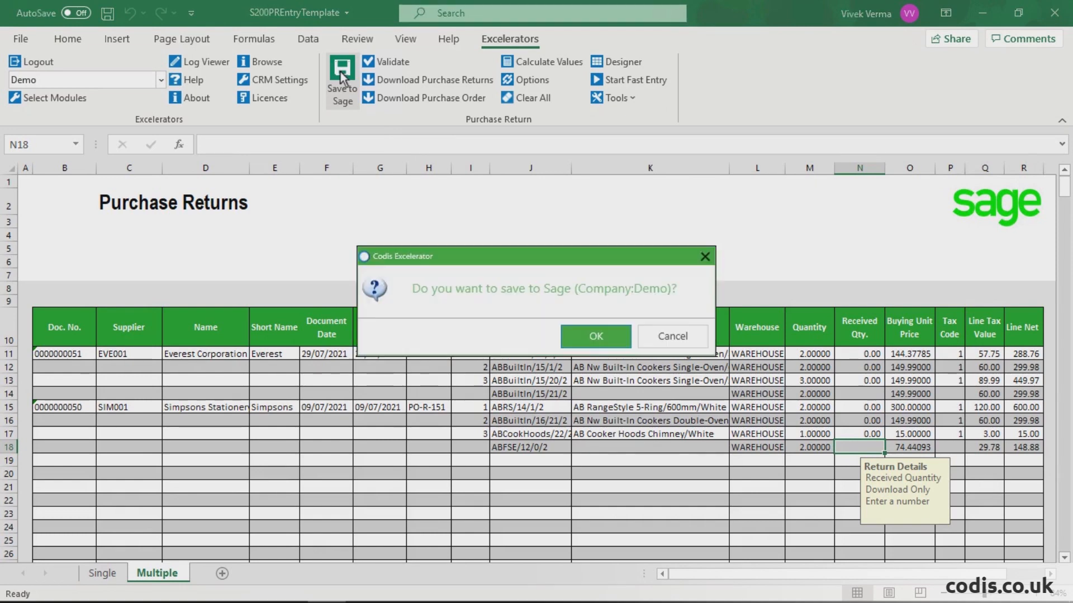
click(568, 341)
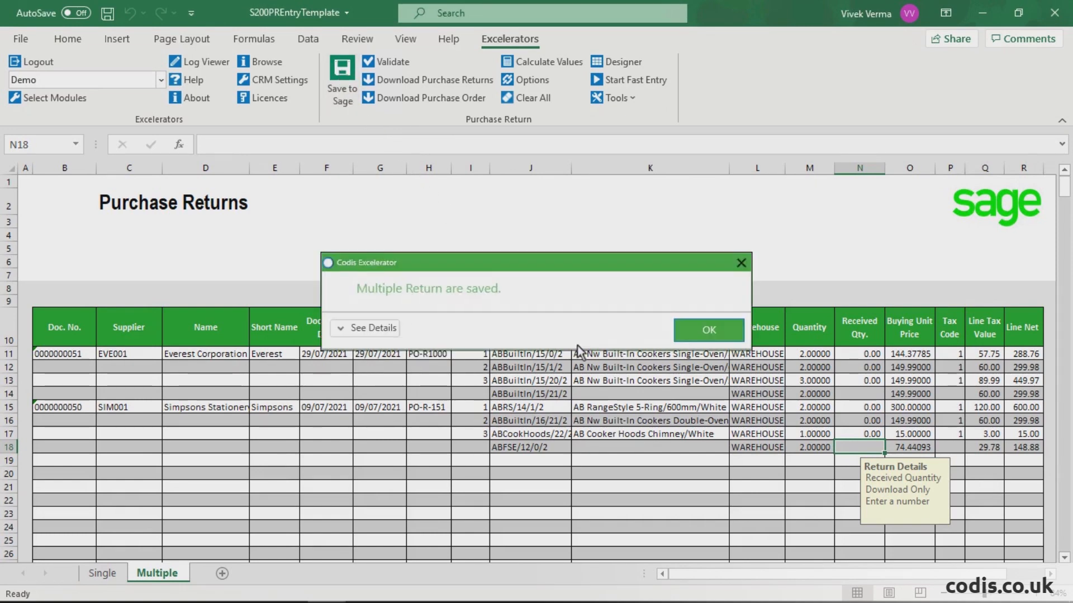
click(707, 333)
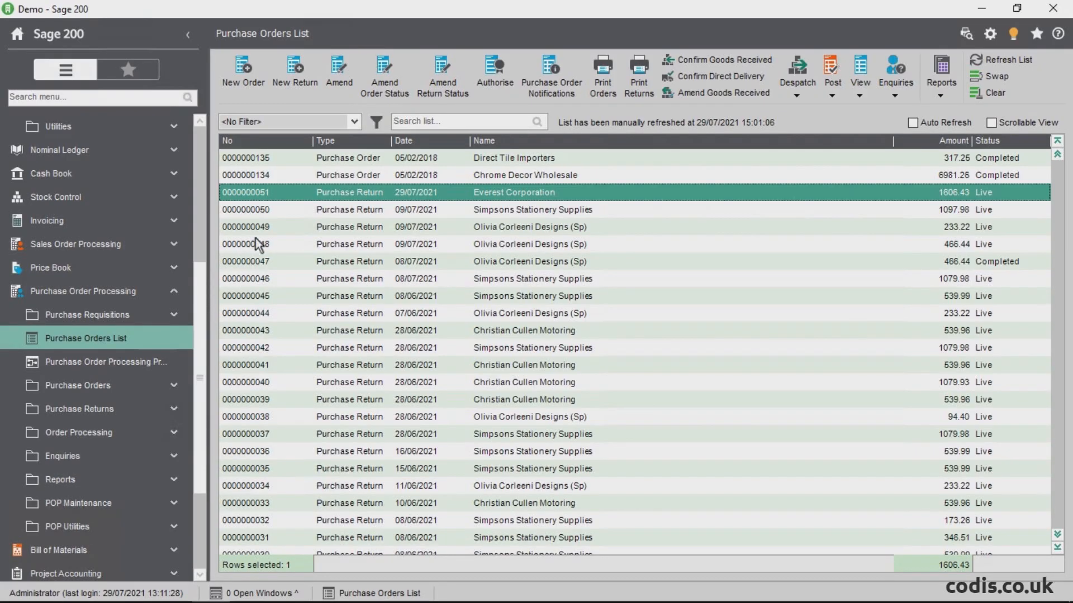
Step: Switch to Sage 200 and examine the item lines of the Everest Corporation return and the Simpsons Stationery Supplies return below it
double_click(272, 196)
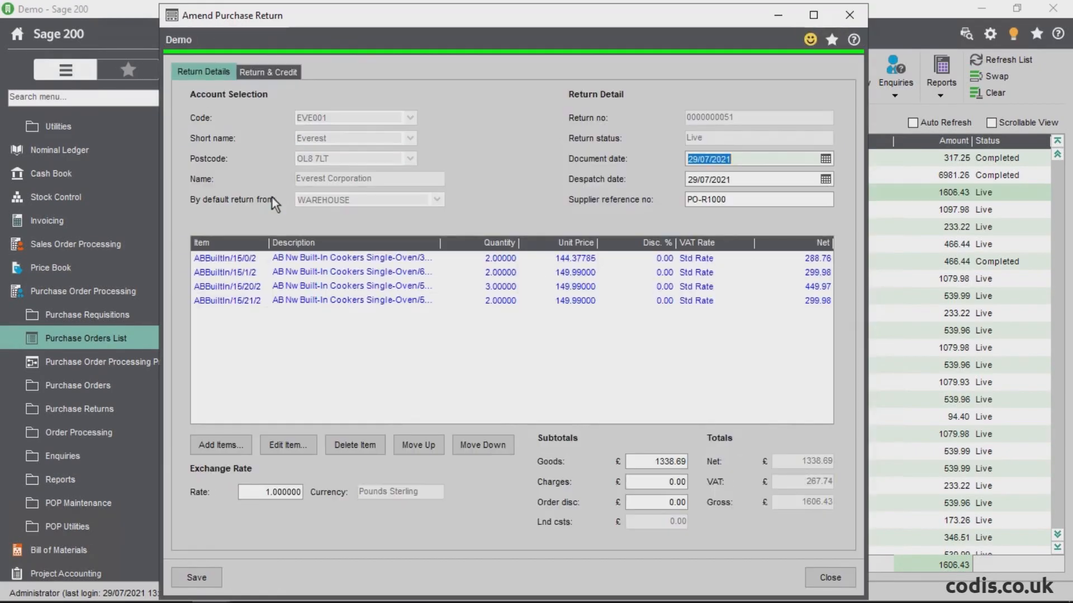
click(304, 295)
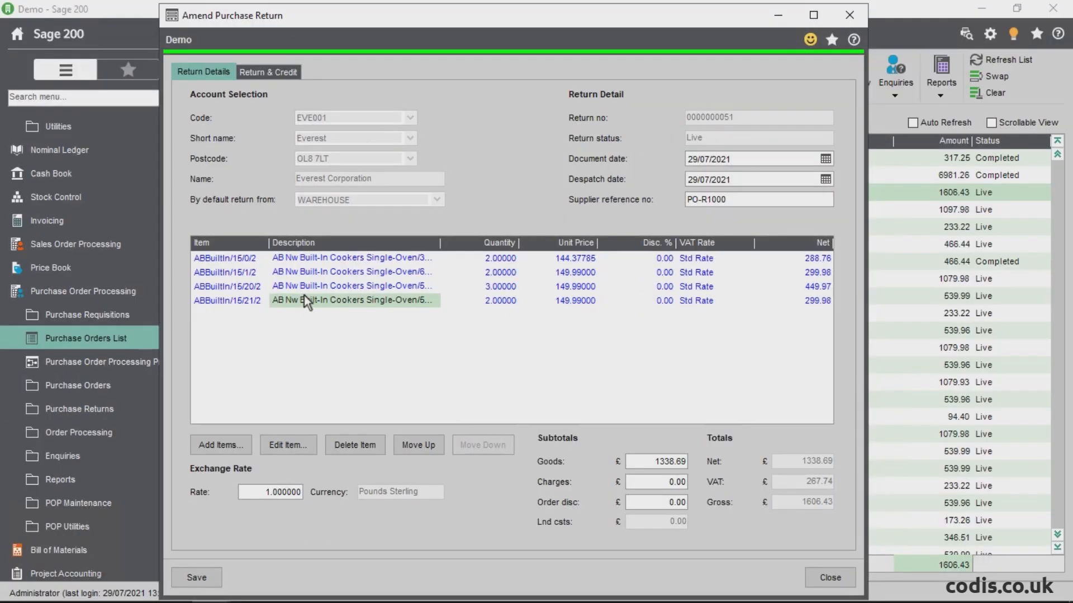
click(850, 18)
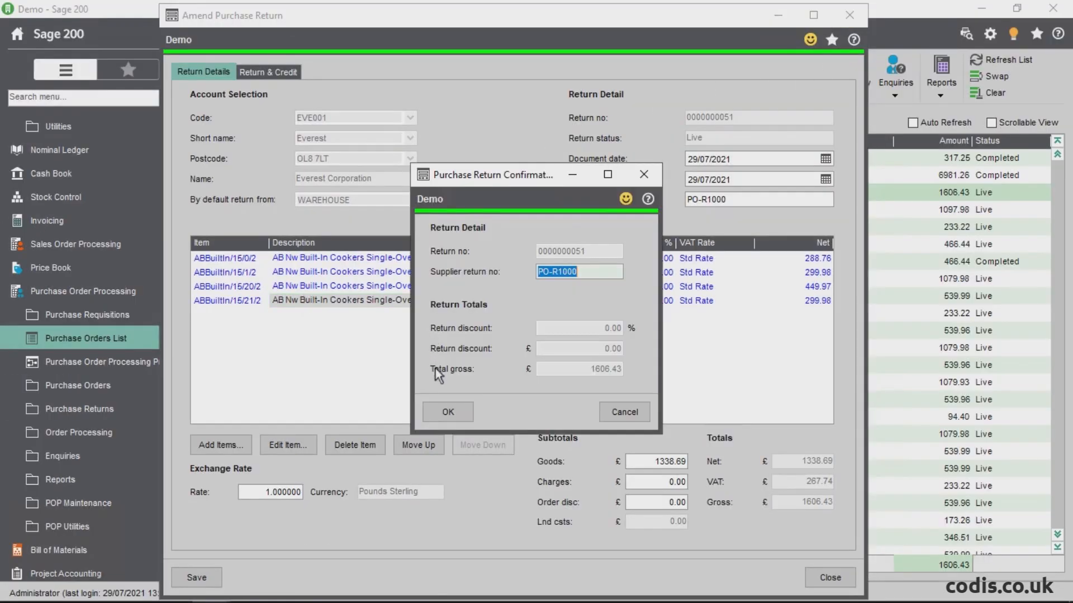
click(439, 408)
double_click(271, 211)
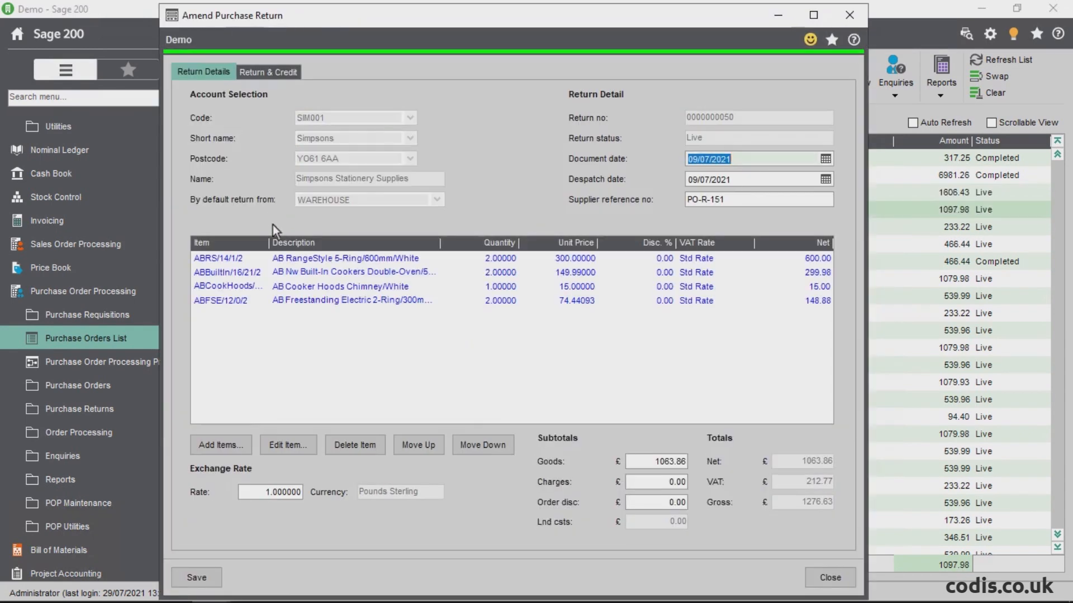
click(291, 301)
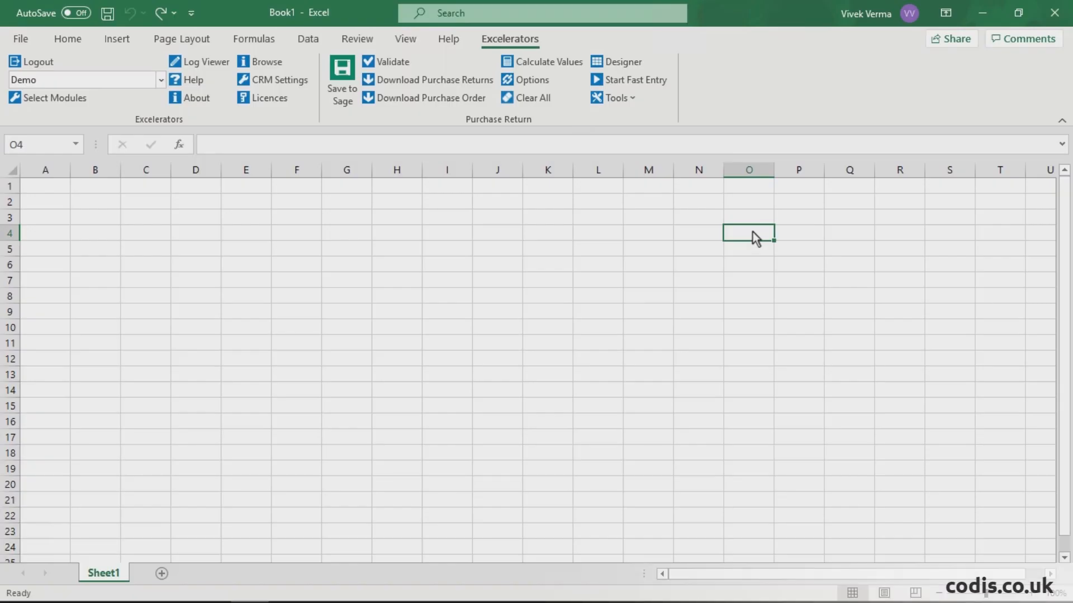
Step: Open the Purchase Return designer in the blank Excel workbook and examine the Return Header, Return Details and Purchase Order Details fields
click(613, 62)
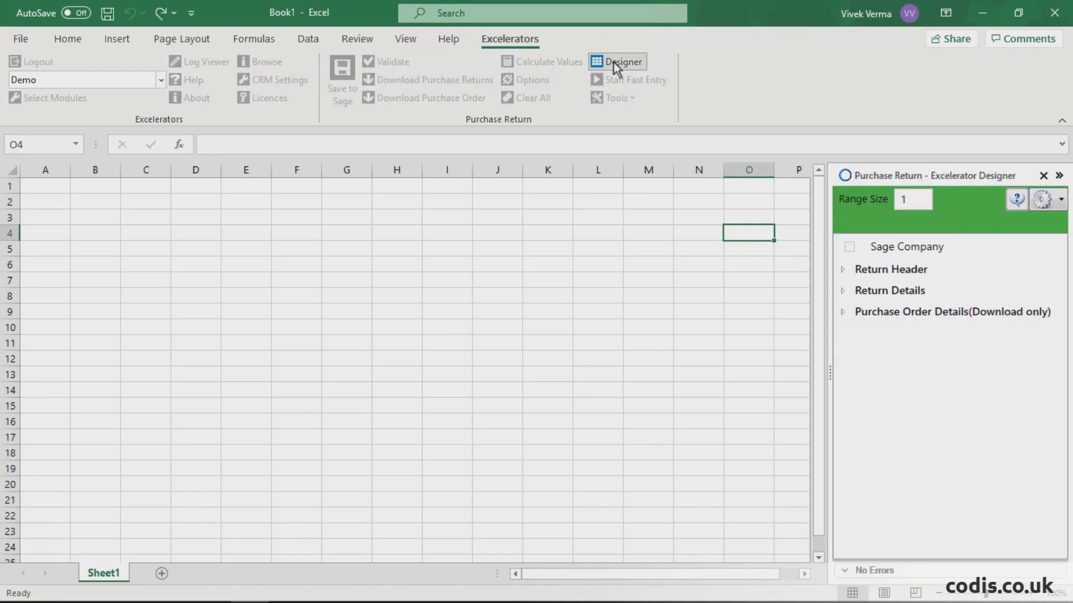
click(846, 269)
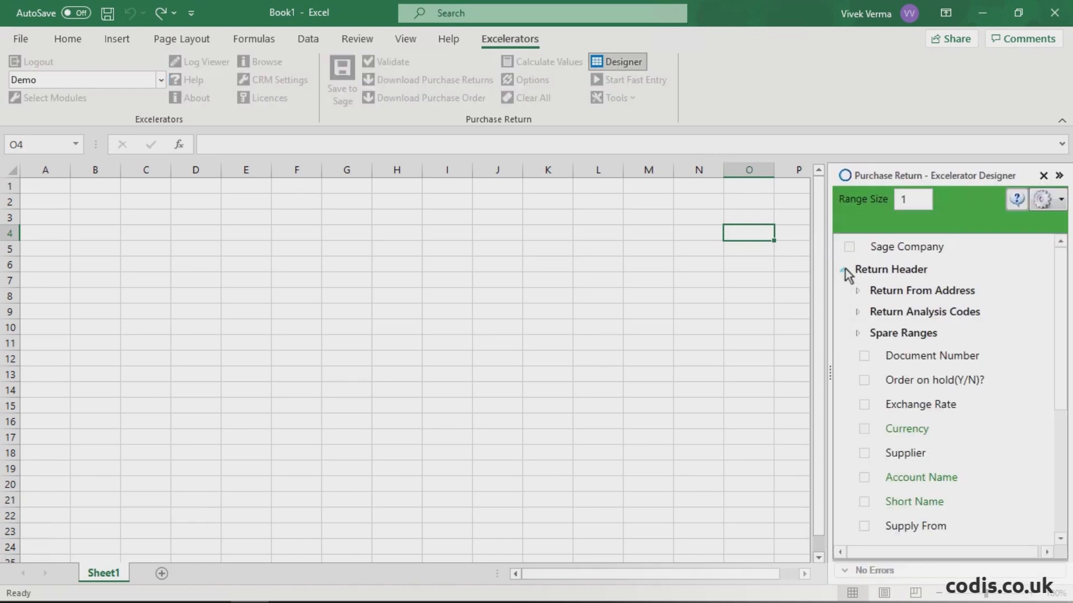
click(846, 269)
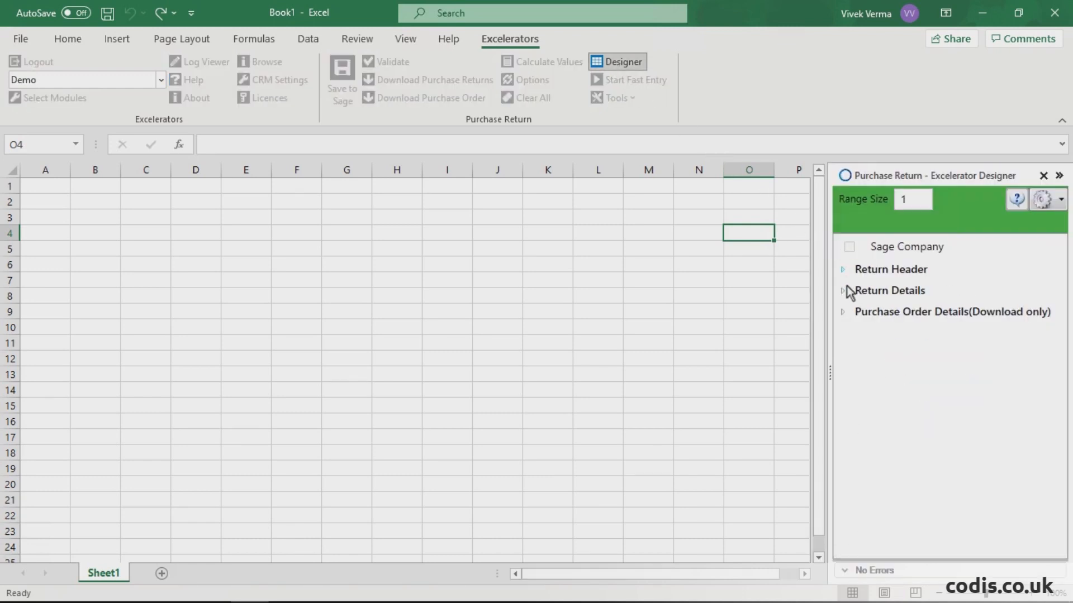
click(846, 291)
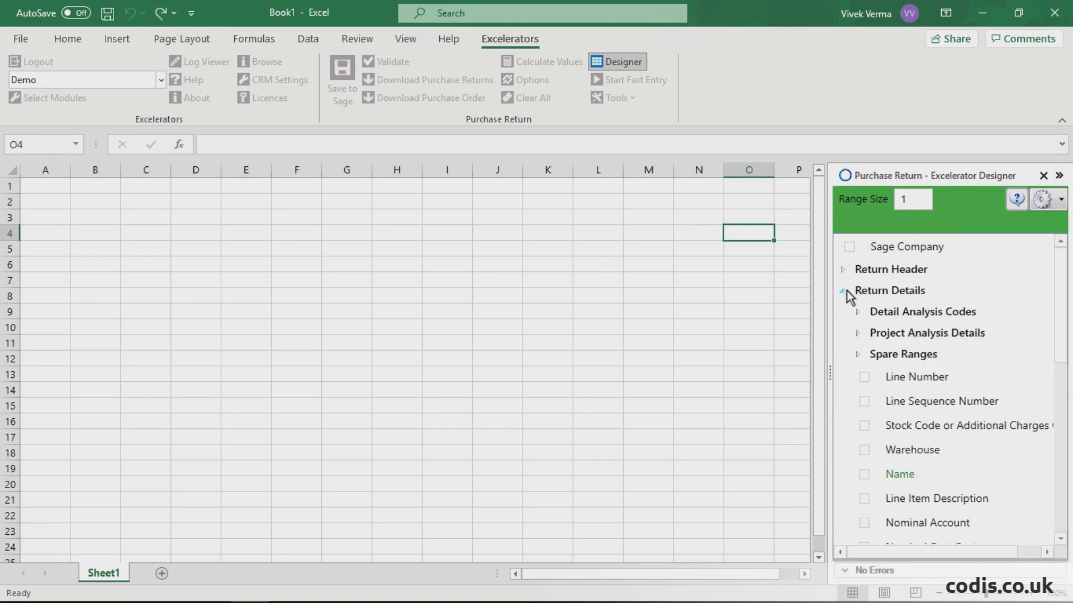
click(846, 291)
click(844, 311)
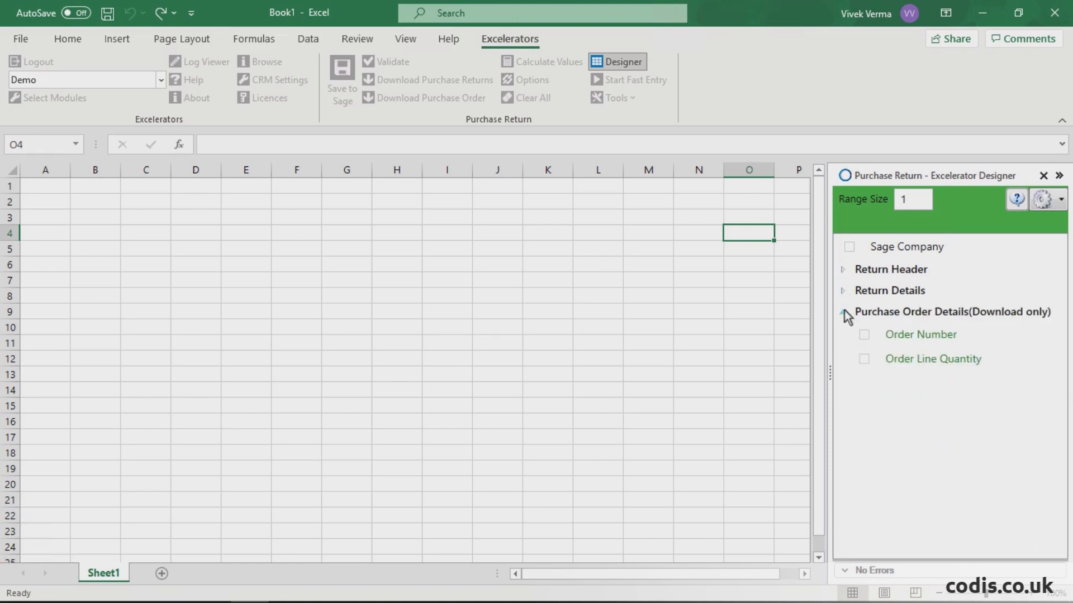
click(843, 311)
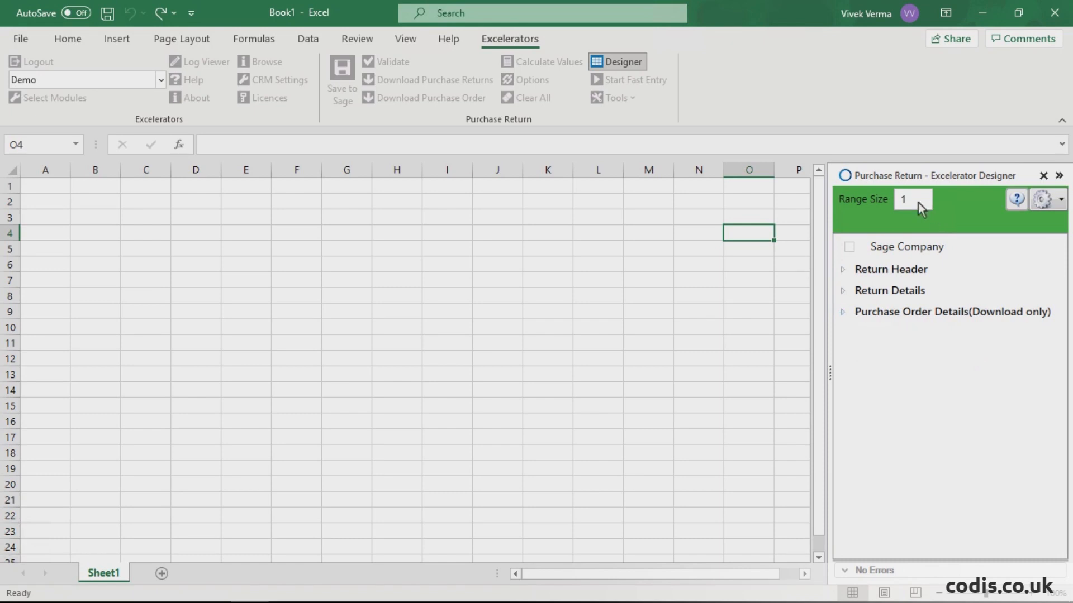
Step: Set the range size to 10 and add the header fields Document Number, Supplier, Document date, Supplier Order Number and Request delivery date
text(10)
click(843, 271)
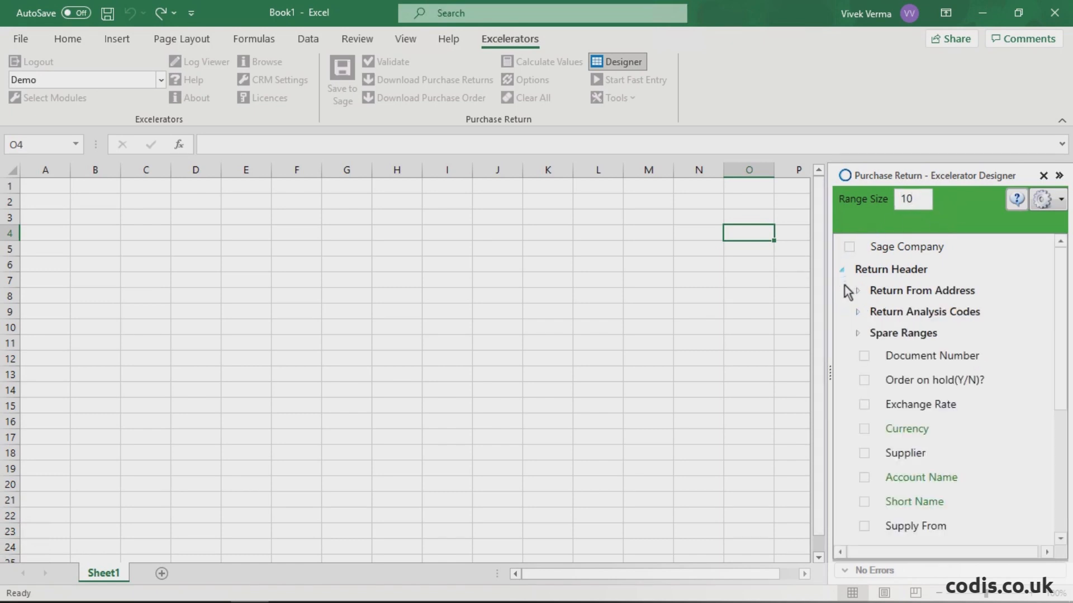
click(864, 357)
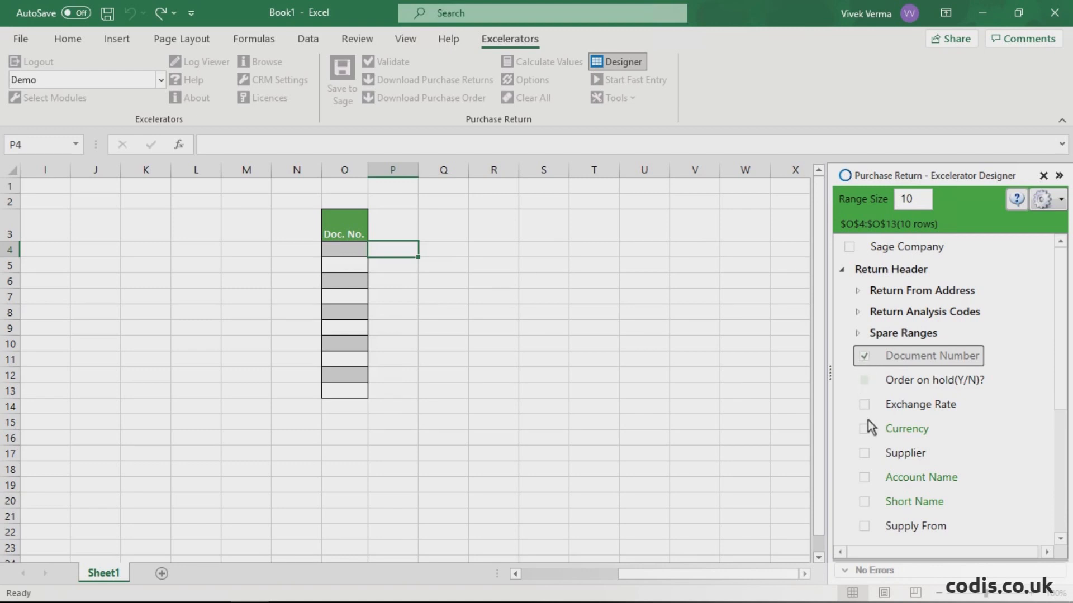
click(864, 454)
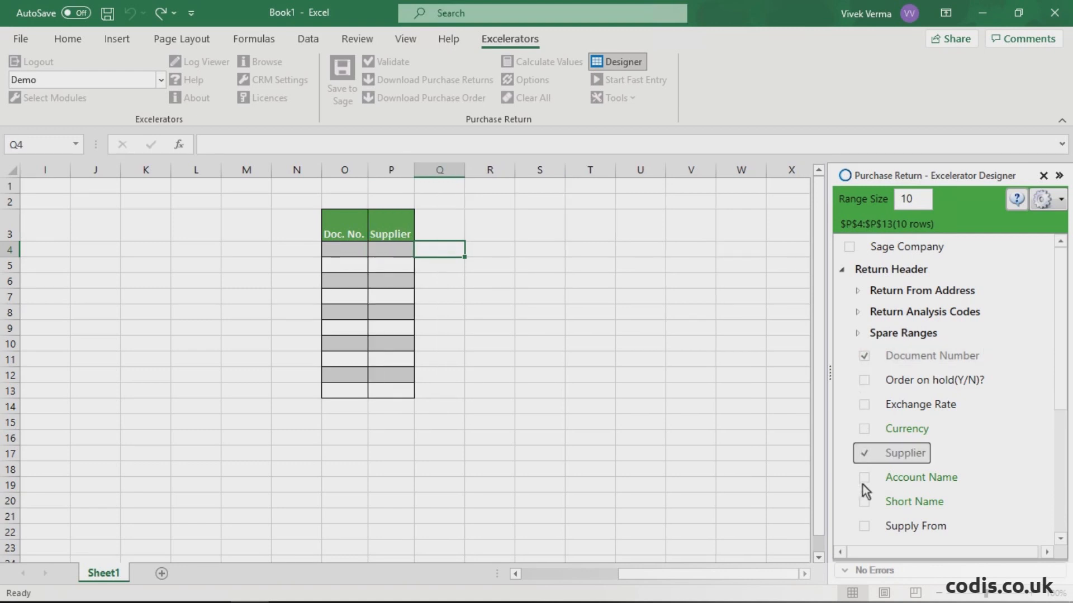
scroll(866, 513, down, 2)
click(865, 476)
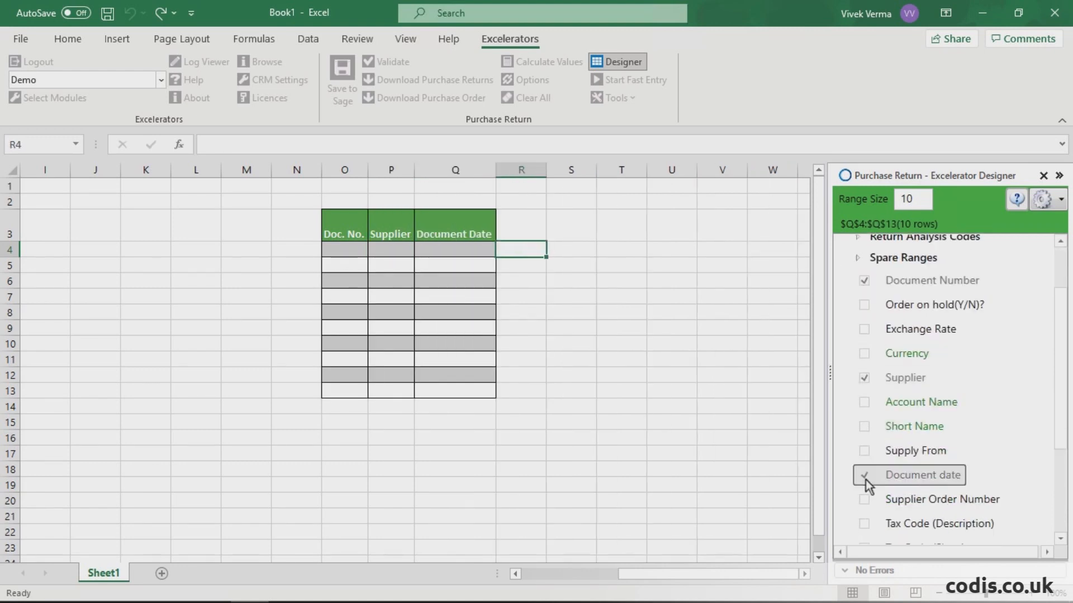
click(865, 501)
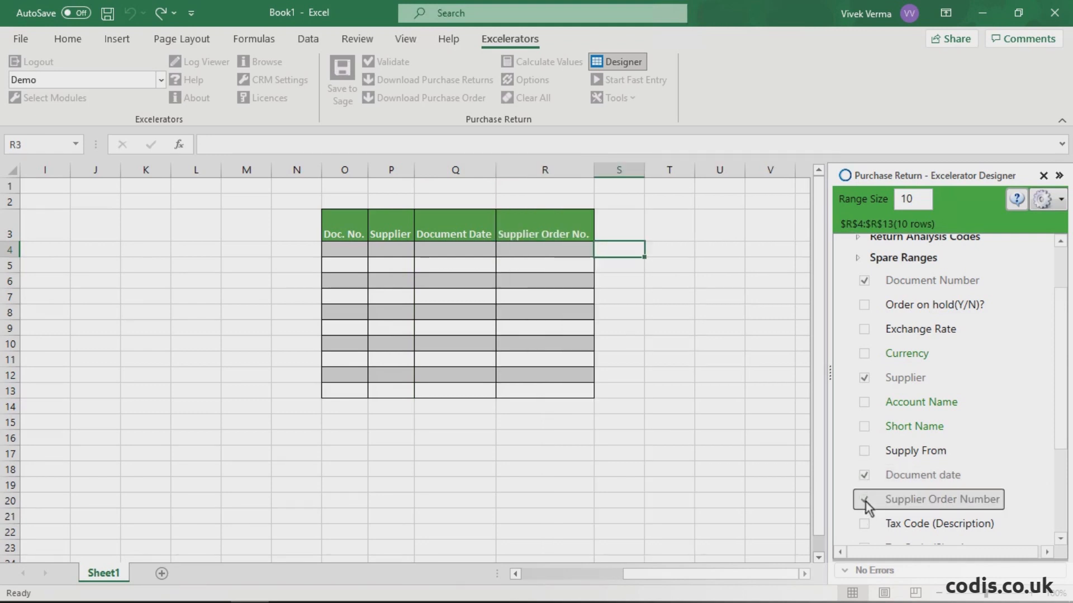
scroll(866, 507, down, 4)
click(864, 491)
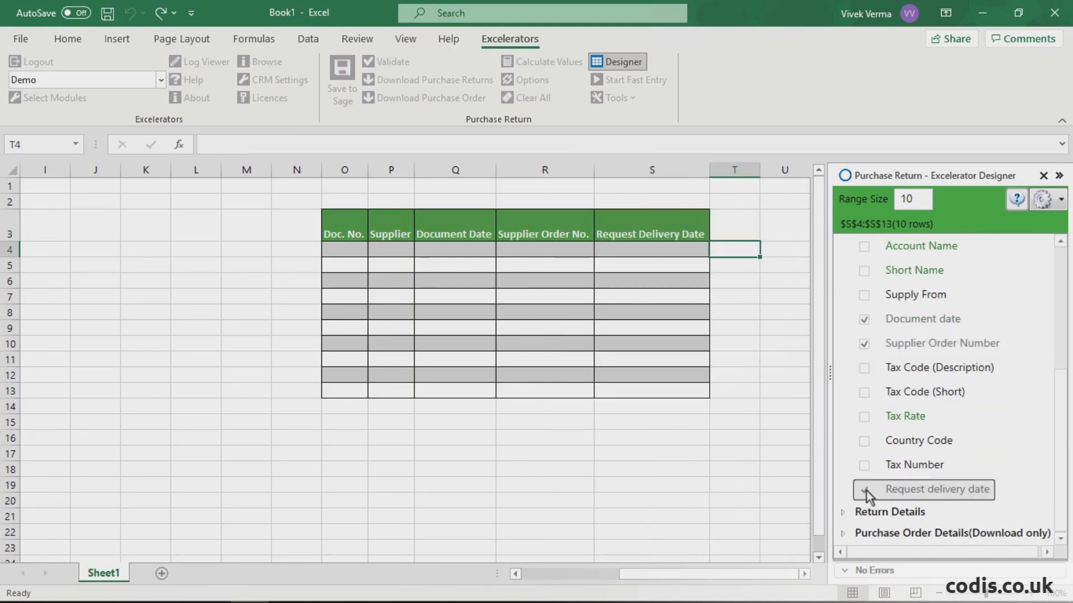
Step: Add the Line Number, Stock Code or Additional Charges, and Warehouse fields from the Return Details group to the template
double_click(868, 513)
scroll(905, 510, down, 3)
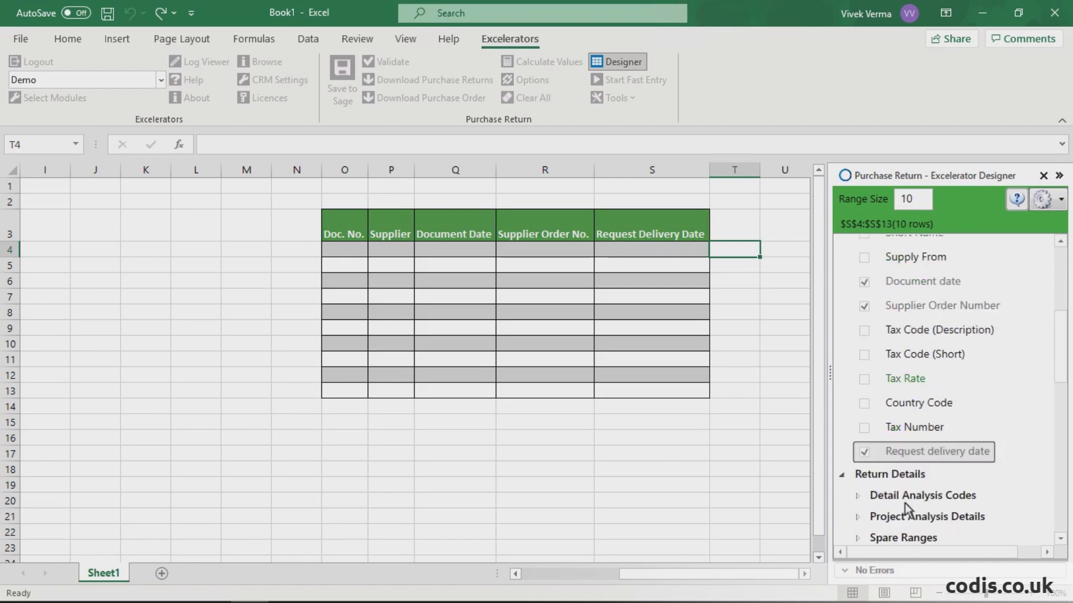
scroll(907, 510, down, 3)
click(866, 374)
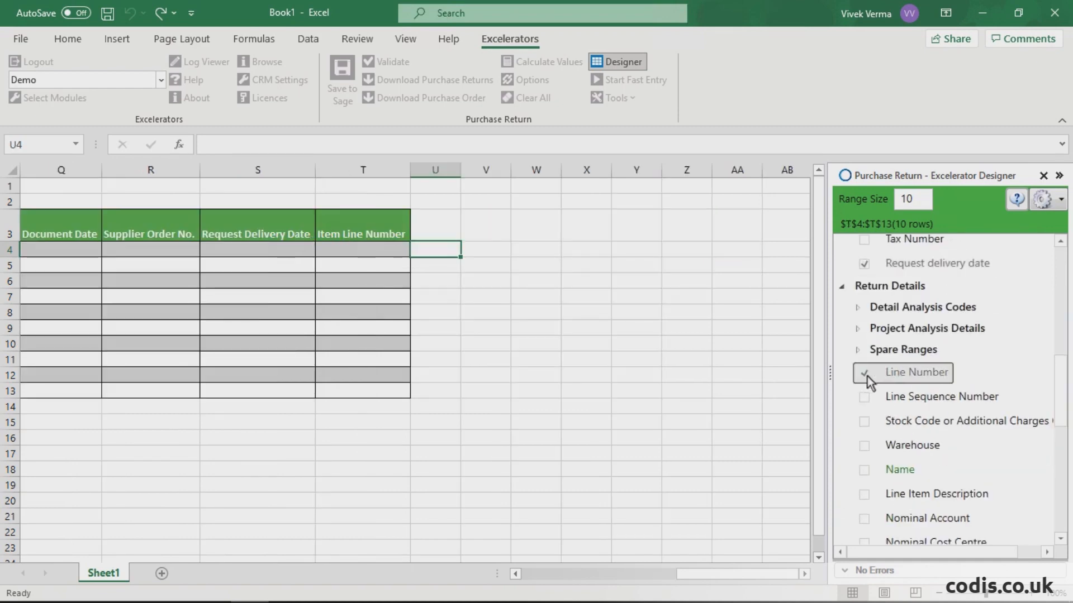
click(864, 423)
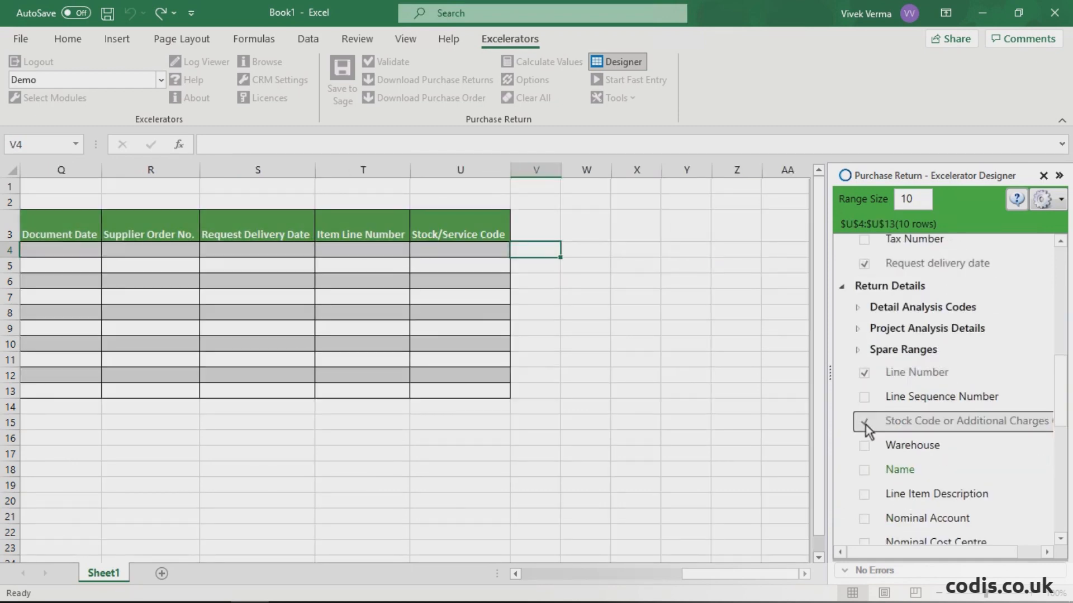
click(865, 447)
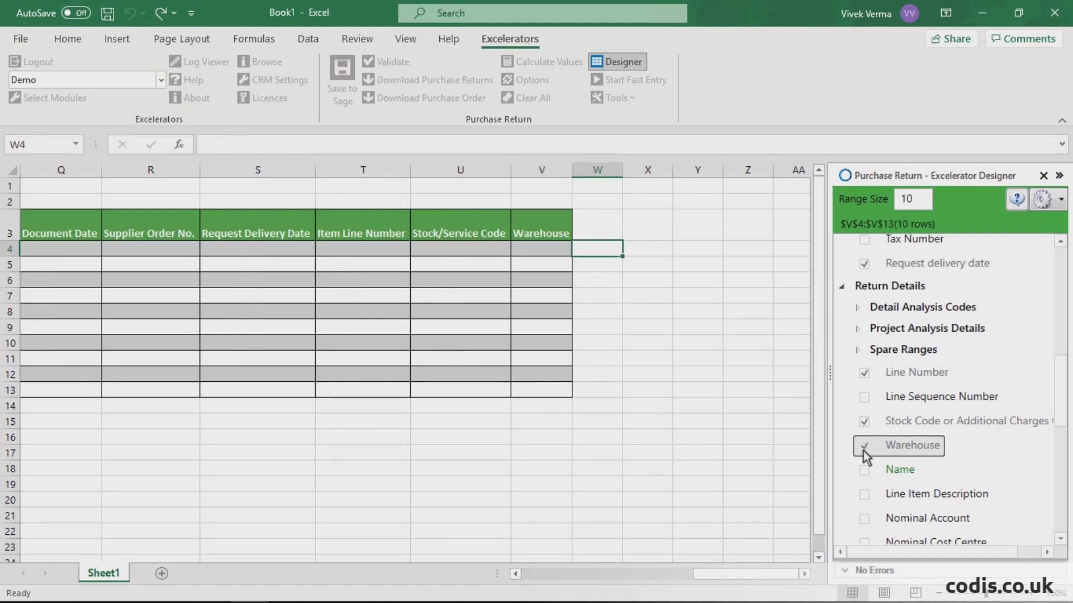
Step: Add the Quantity and Line Net Value detail fields to the template and close the designer
scroll(866, 455, down, 3)
click(865, 504)
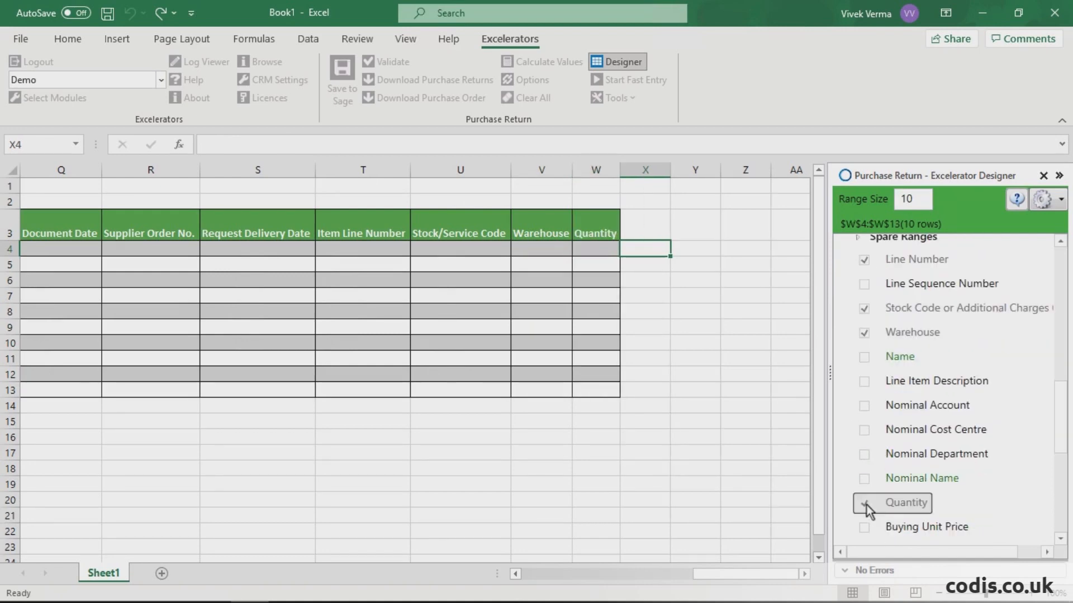
scroll(866, 510, down, 5)
click(864, 510)
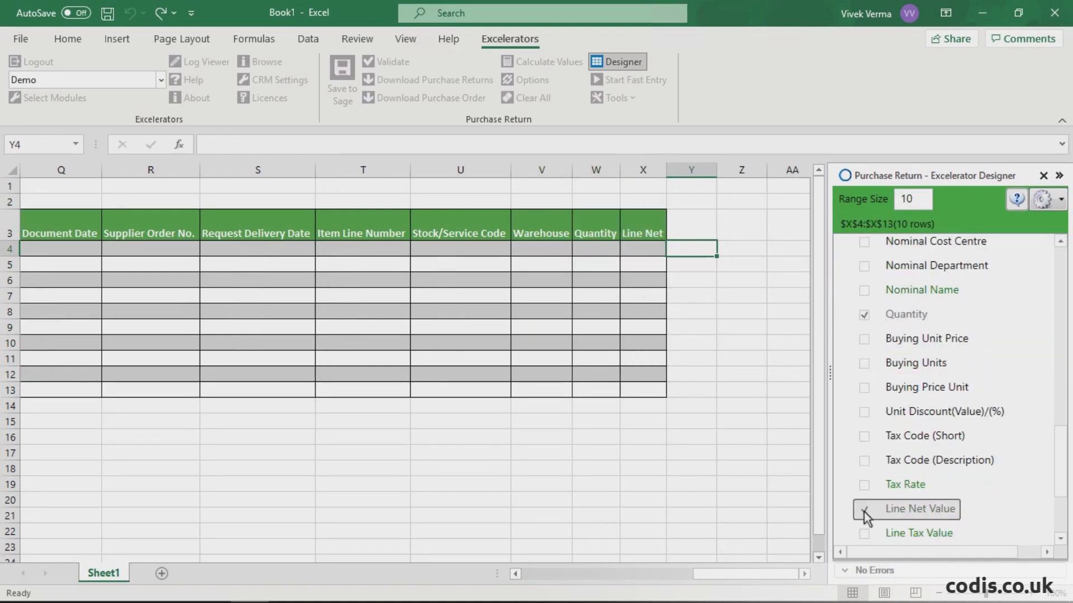
click(1042, 176)
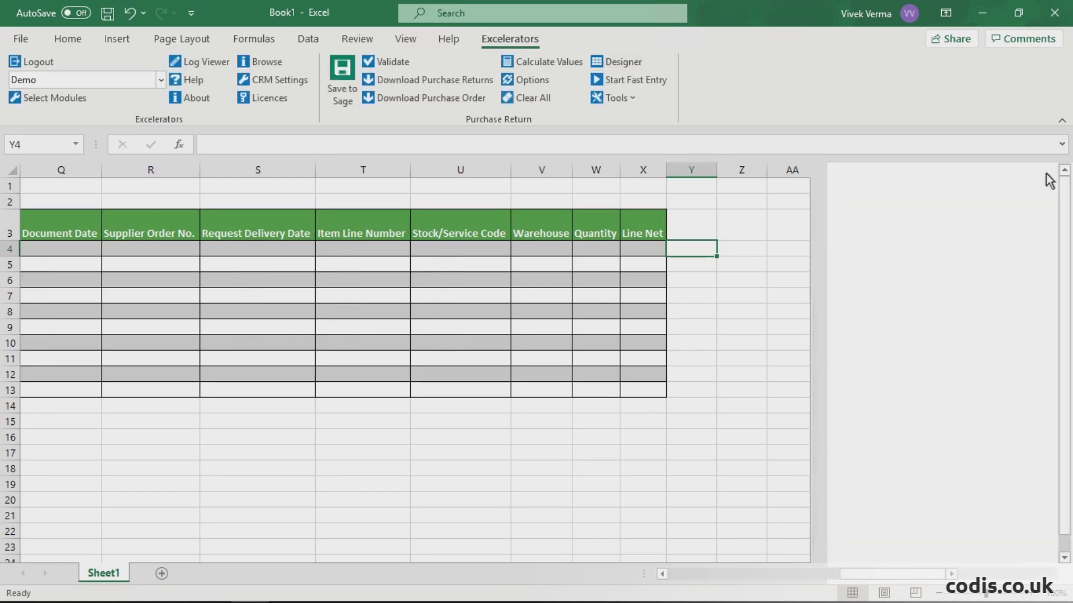
click(663, 574)
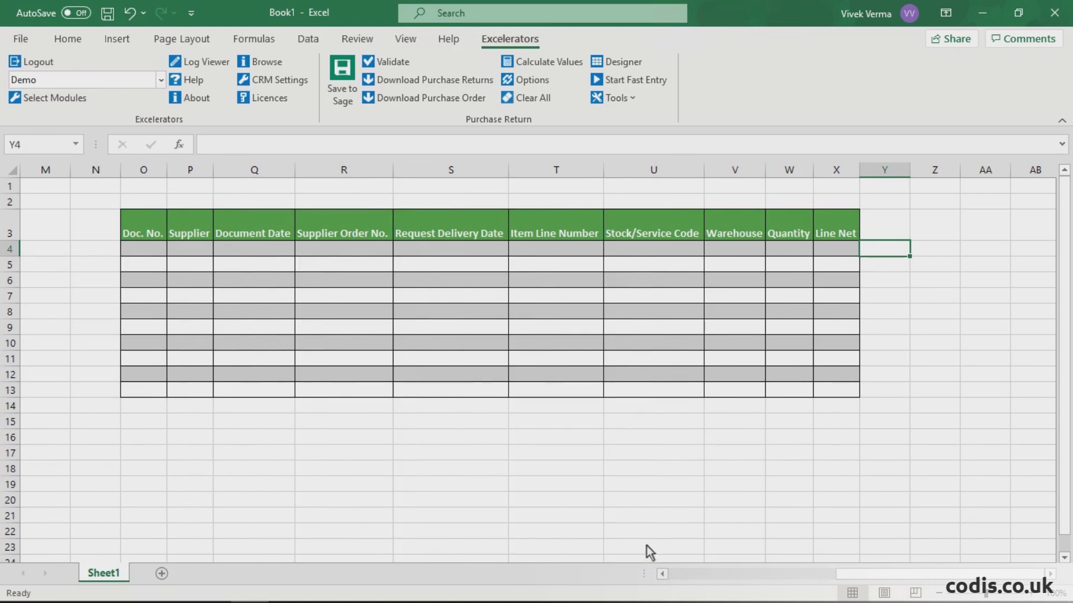
Step: Download the Everest Corporation purchase order dated 01/07/2021 into the new template
click(418, 99)
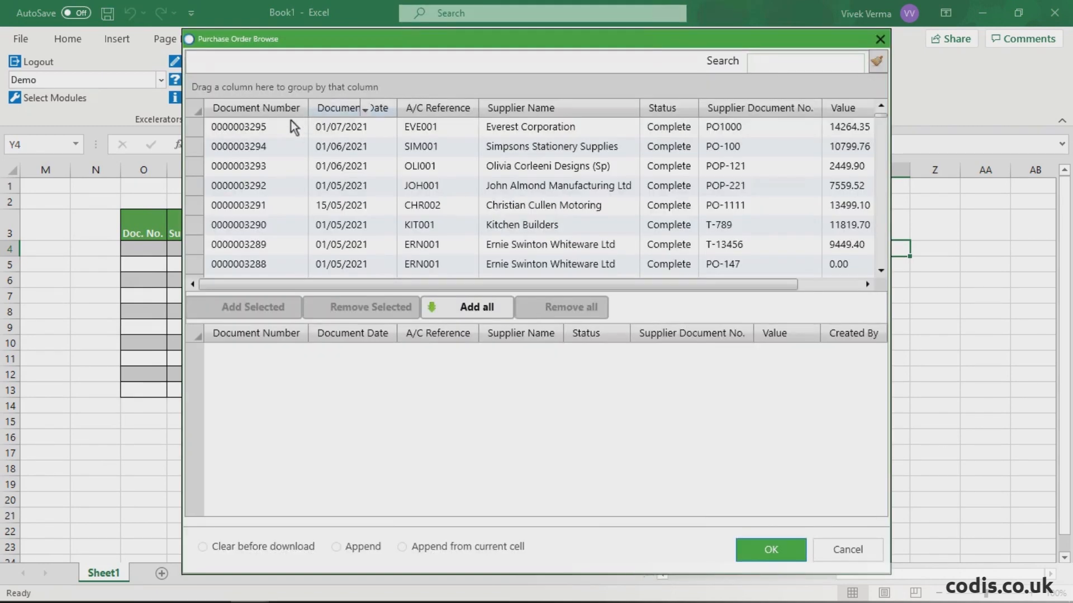
click(263, 128)
click(274, 311)
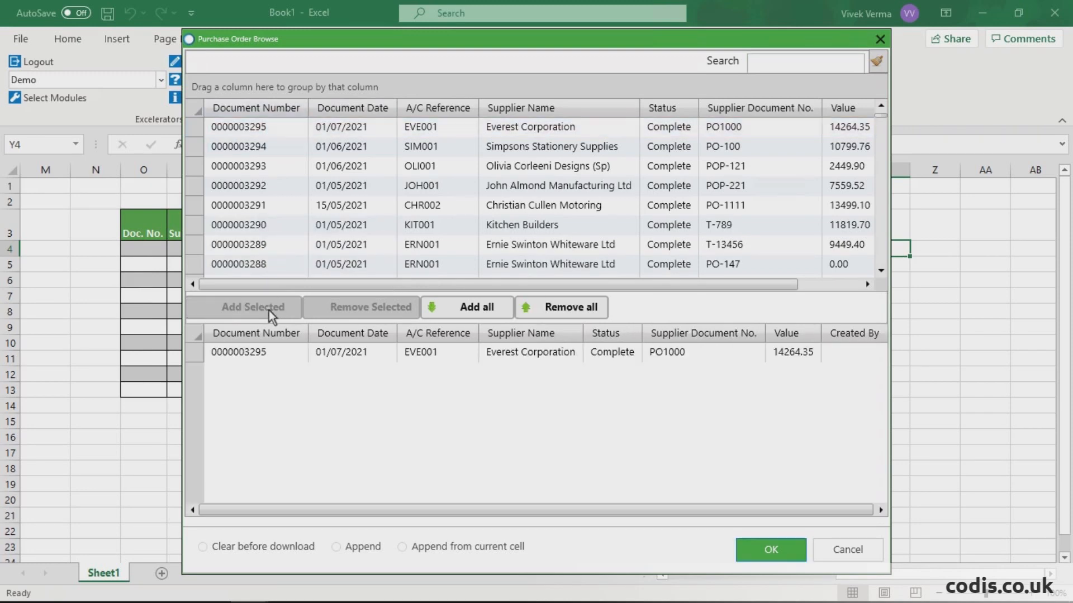
click(762, 552)
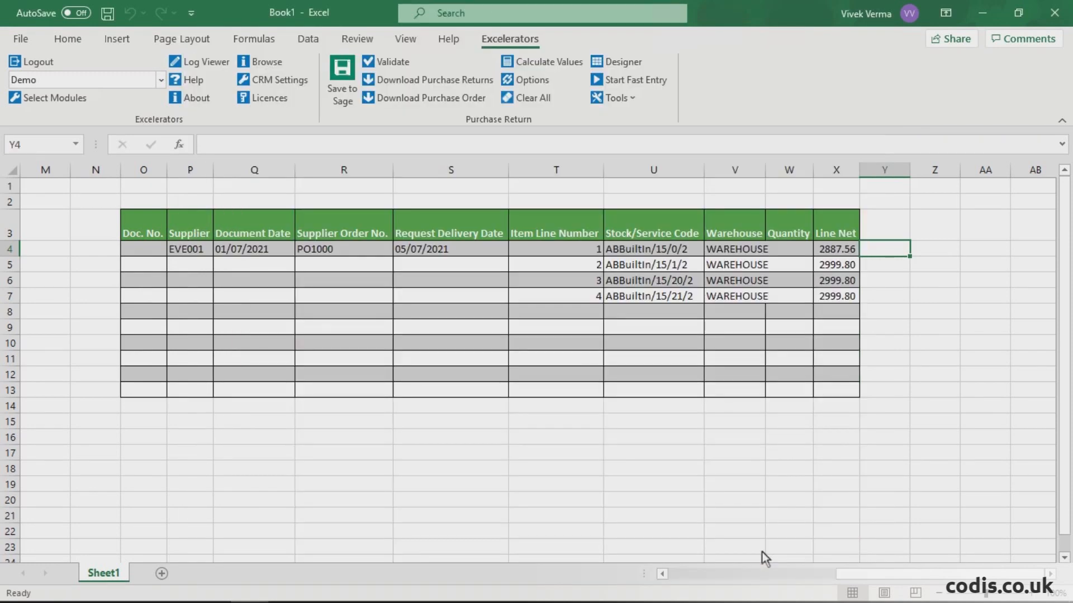
Step: Set the return's document date to 30/07/2021 and insert an R after PO in its supplier order number
right_click(244, 249)
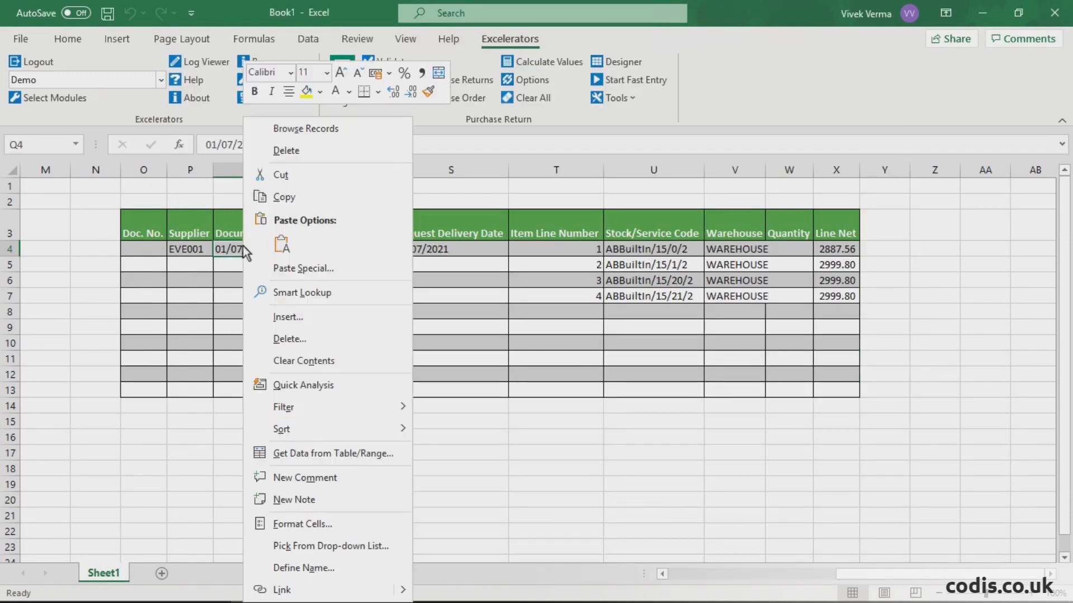
click(305, 130)
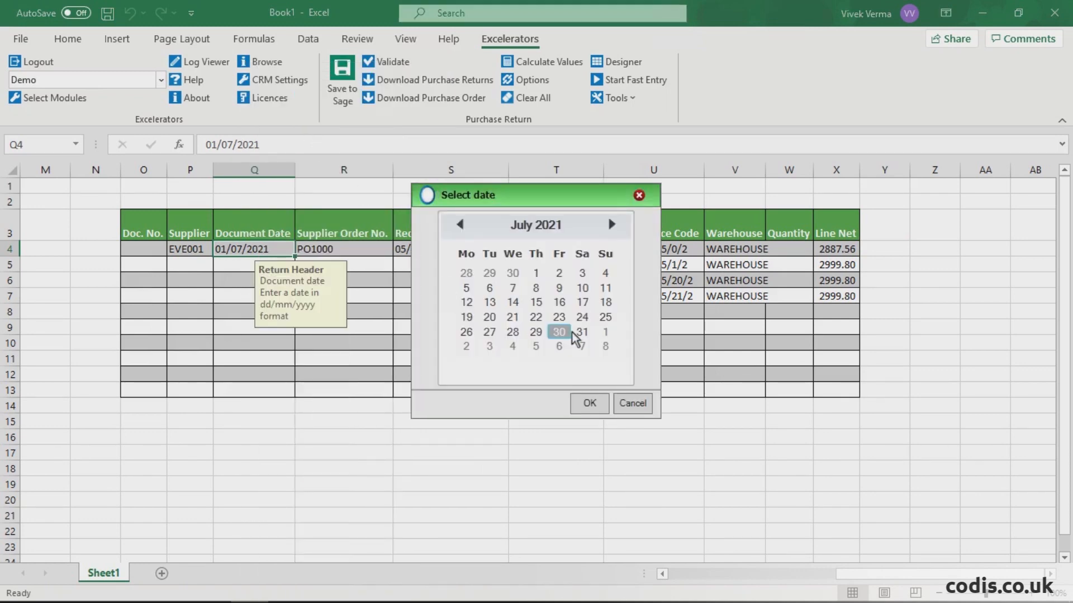
click(586, 401)
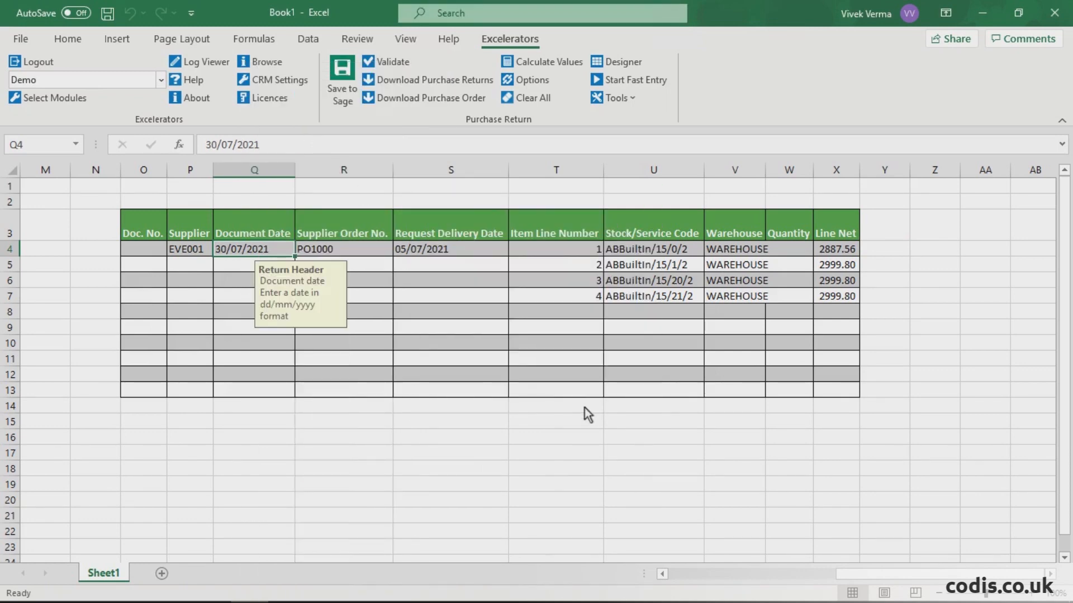
click(317, 252)
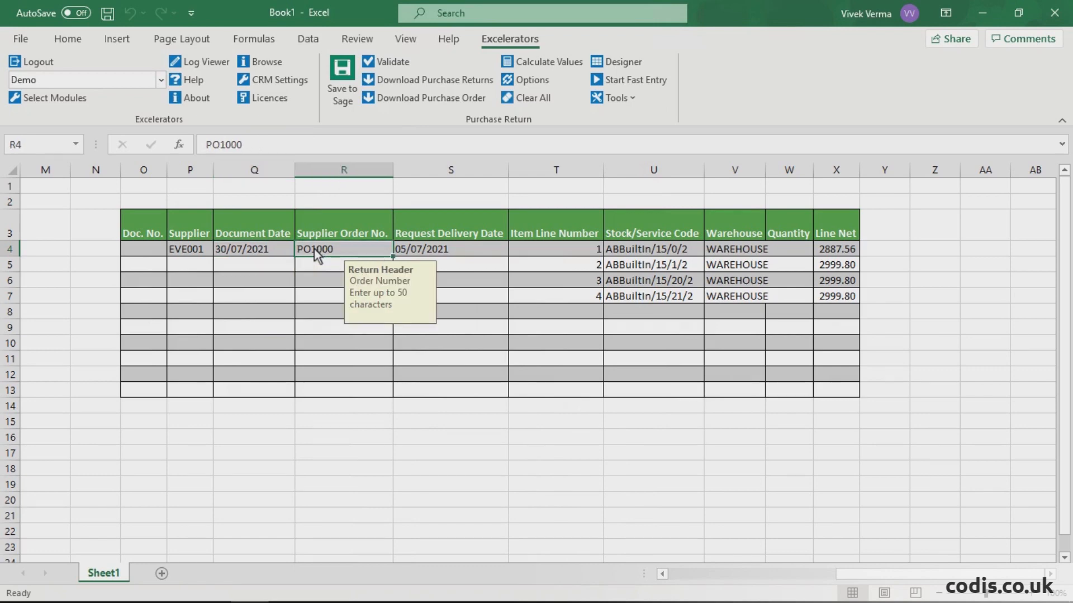
double_click(313, 250)
text(R)
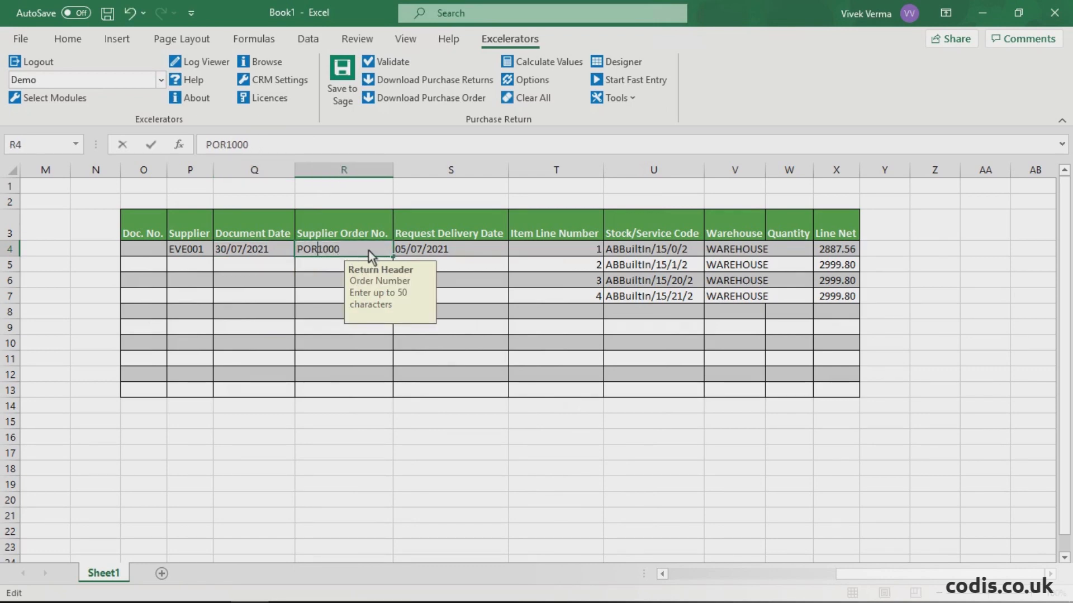
Step: Set the return's request delivery date to 30/07/2021 using the date browser
click(442, 253)
right_click(441, 253)
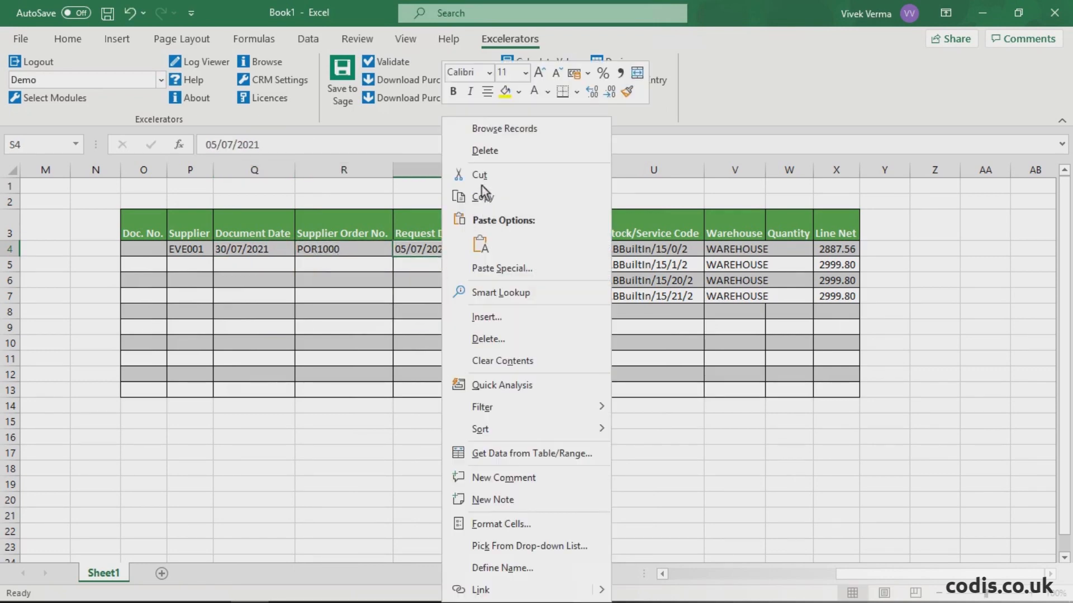
click(522, 133)
click(559, 333)
click(591, 400)
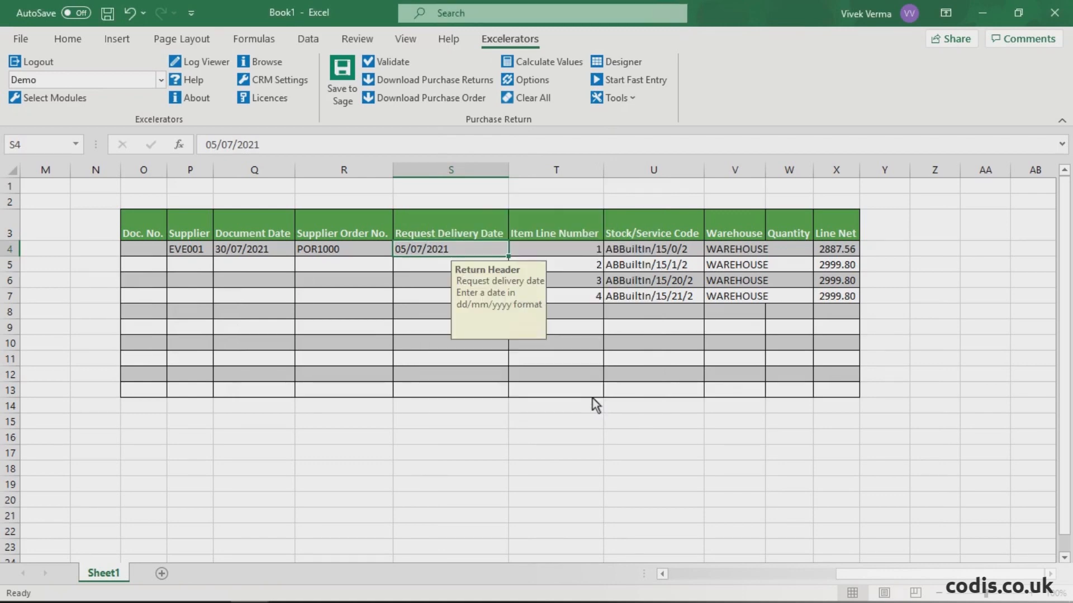
Step: Enter quantities of 2, 2, 2 and 3 for item lines 1 to 4 and calculate the line values
click(793, 252)
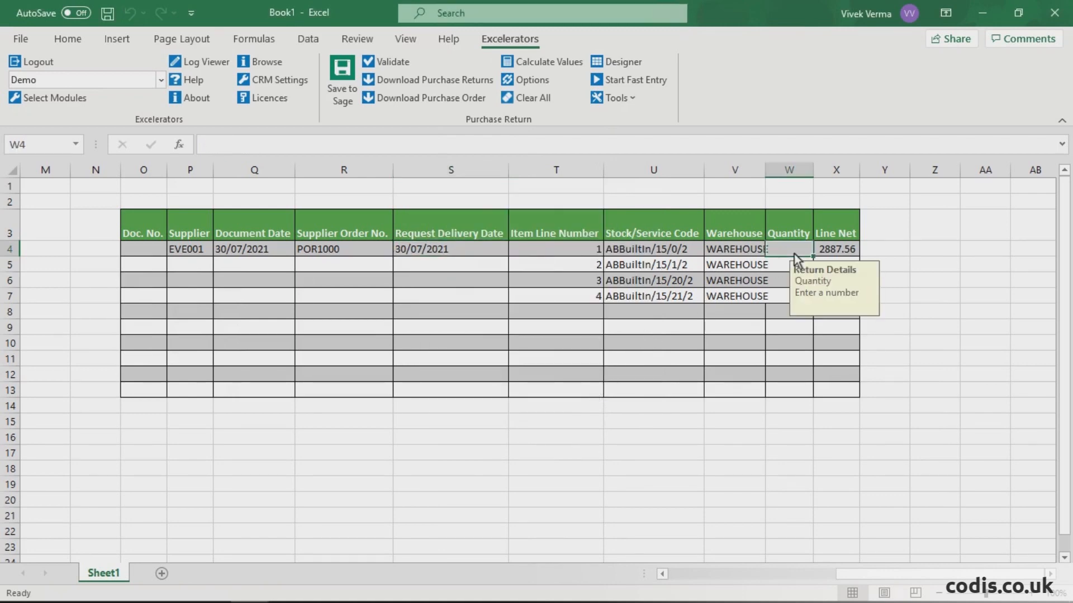
text(2)
click(783, 266)
text(2)
click(781, 281)
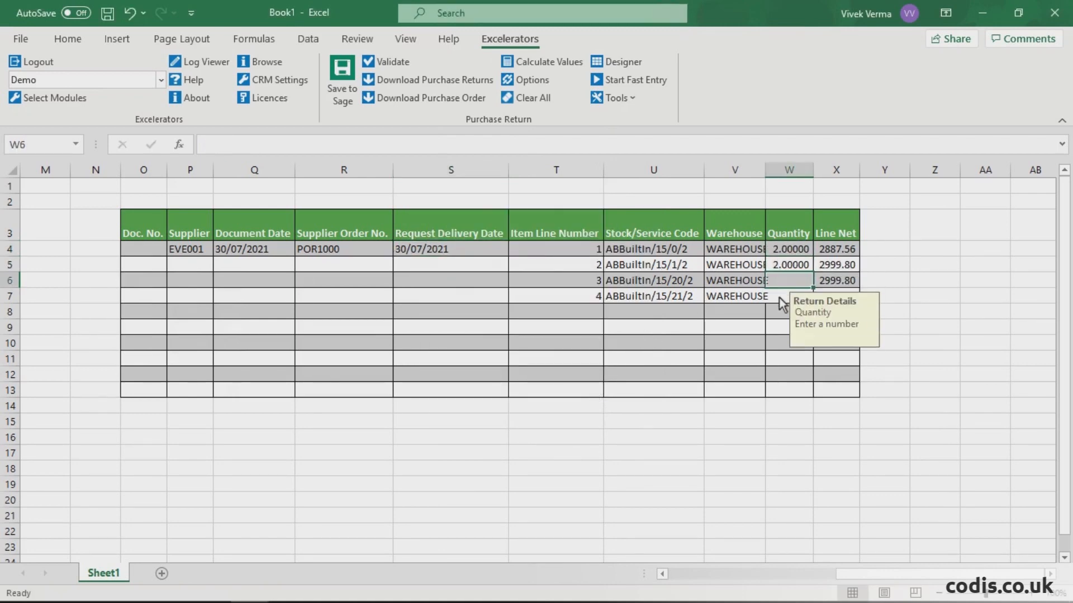
text(2)
click(779, 297)
text(3)
click(779, 310)
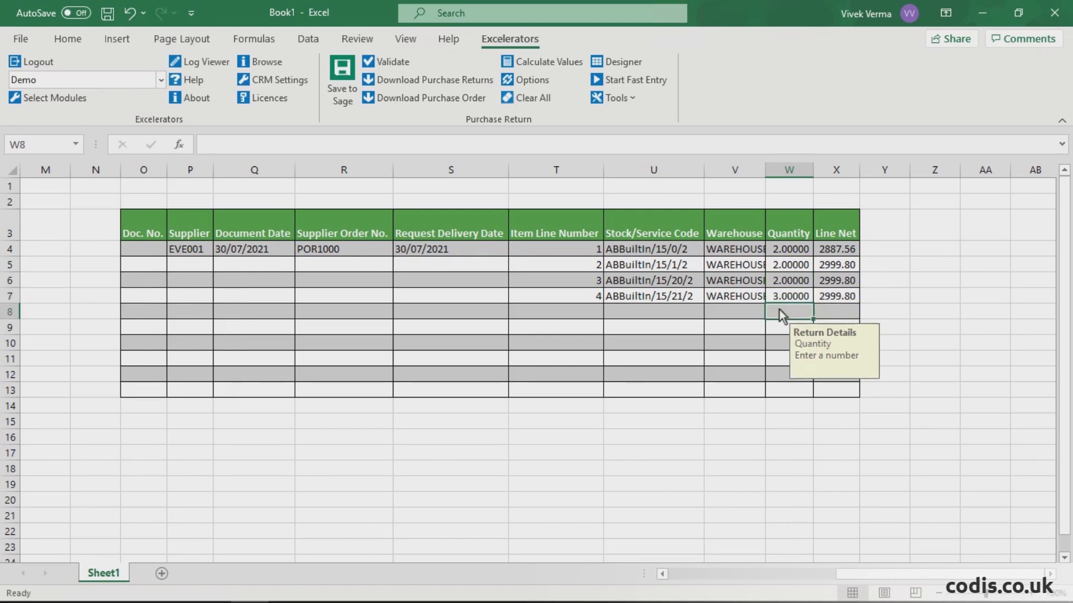
click(565, 65)
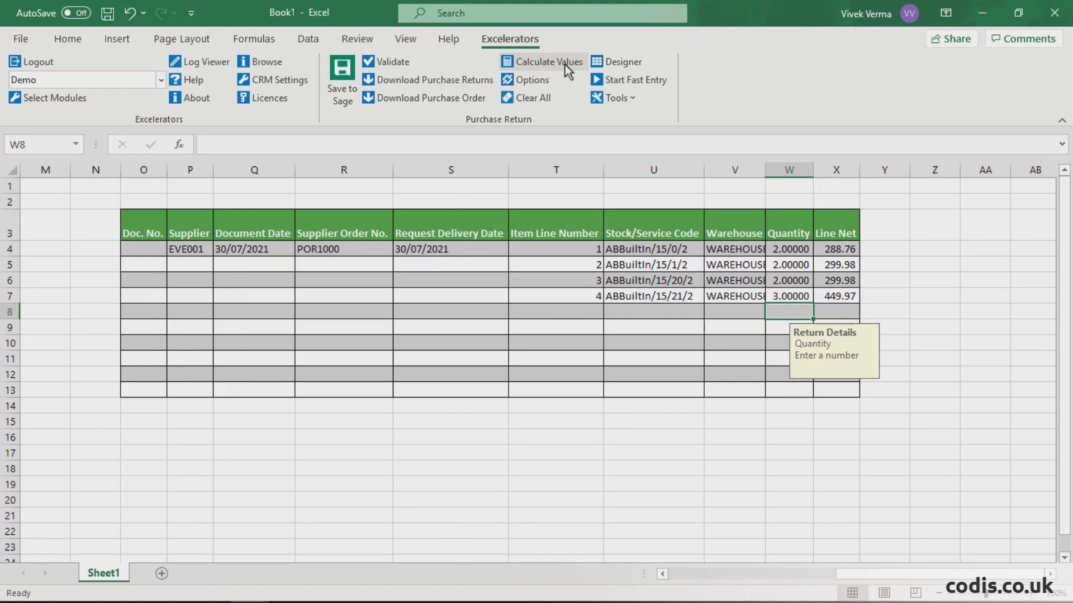
Step: Save the purchase return to the Demo company in Sage and widen the Doc. No. column to fit its contents
click(342, 70)
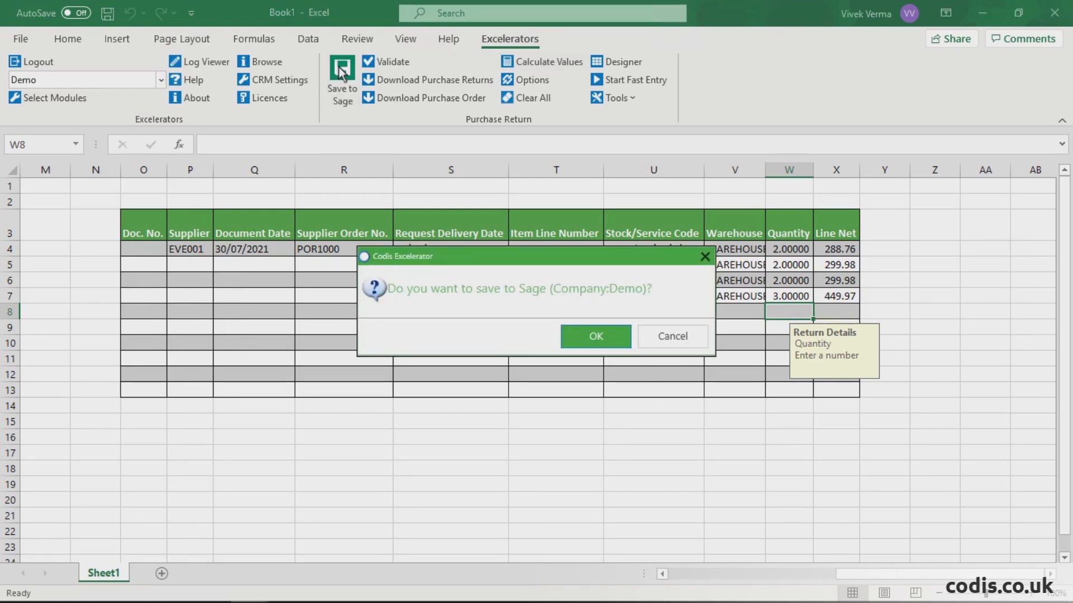
click(584, 335)
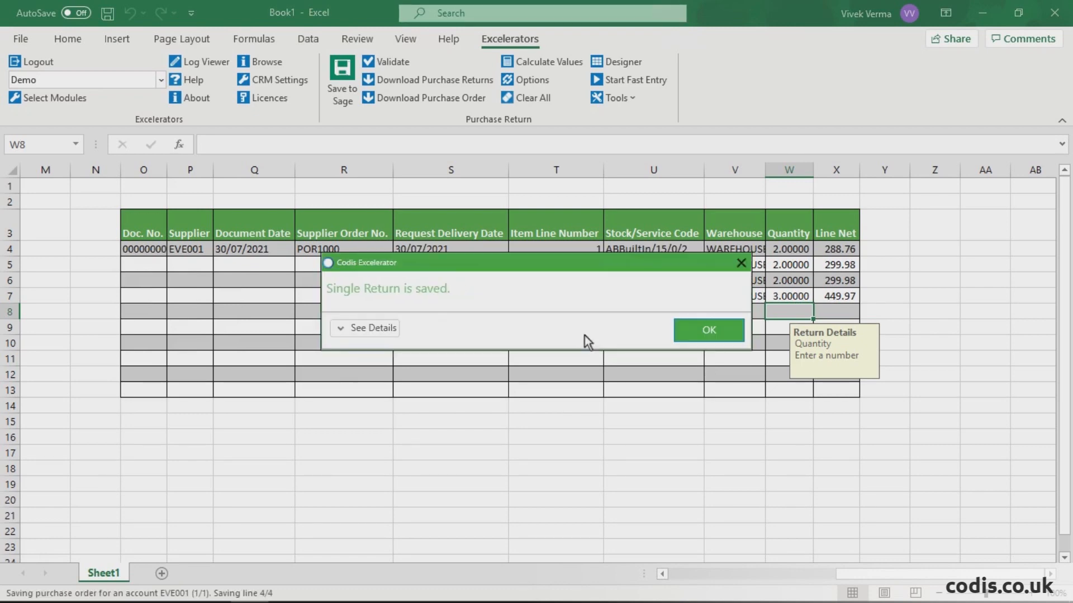
click(695, 330)
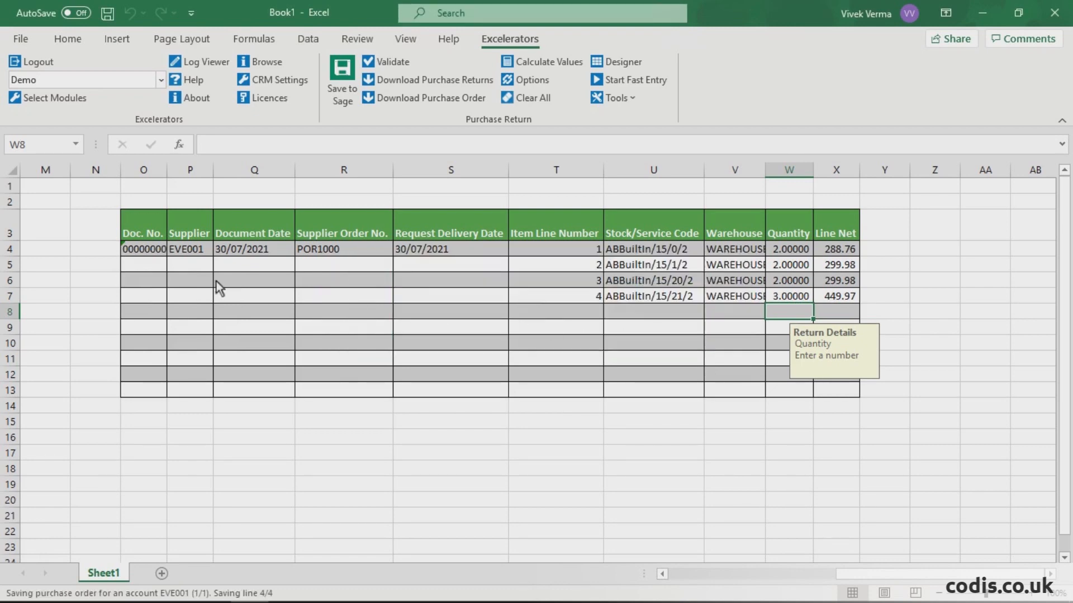
click(154, 254)
double_click(167, 170)
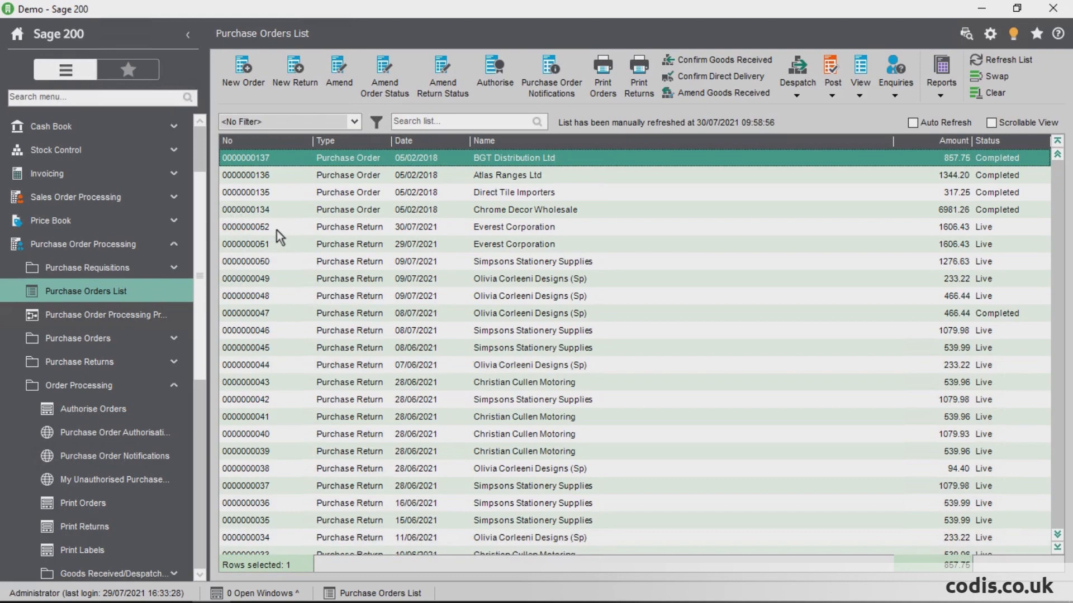
Step: Switch to Sage 200, open the newly saved Everest Corporation purchase return and examine its dates, supplier reference and item lines
double_click(276, 230)
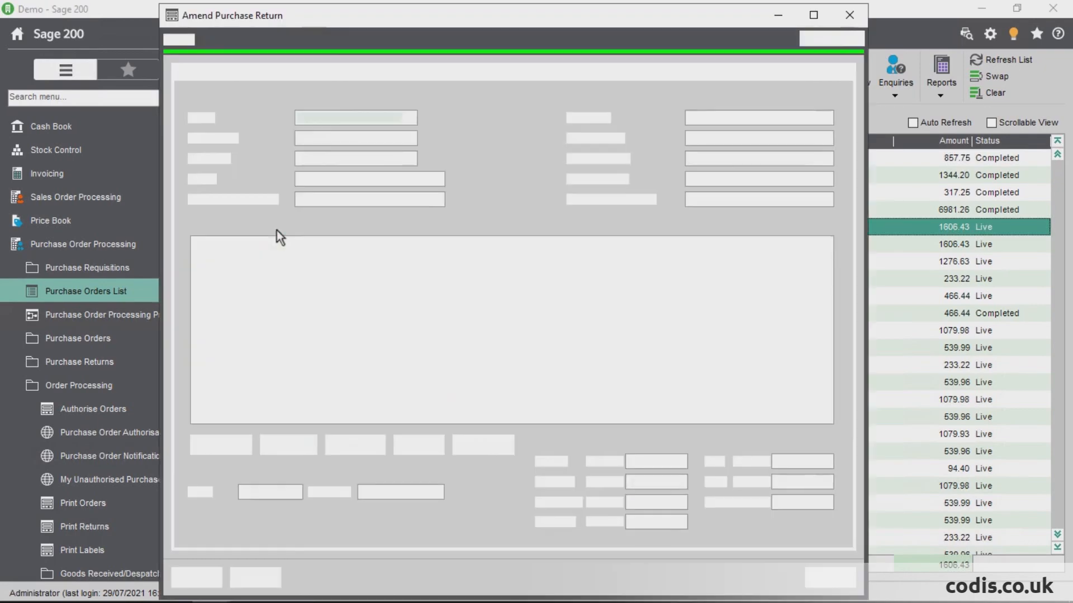
click(323, 303)
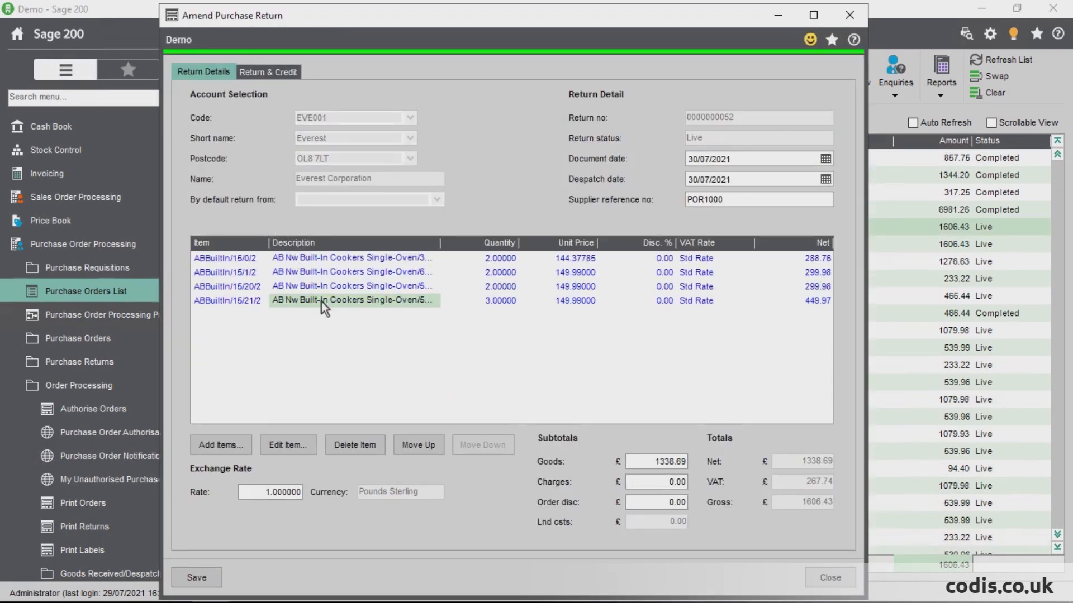